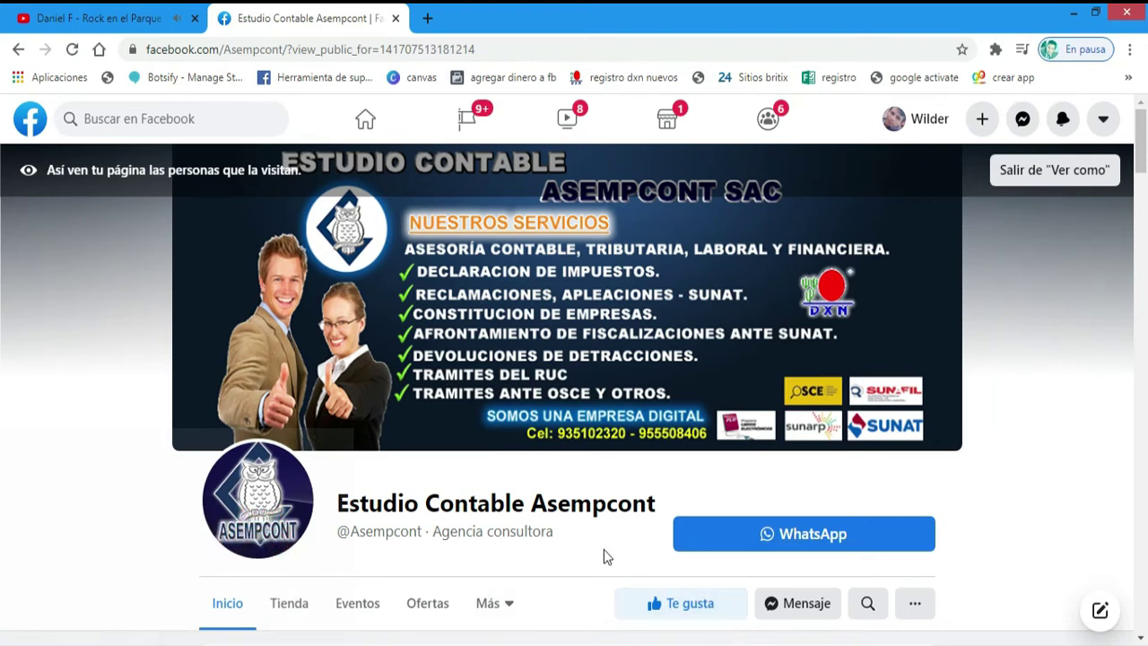
- Open a new blank browser tab beside the Estudio Contable Asempcont Facebook page
left_click(428, 19)
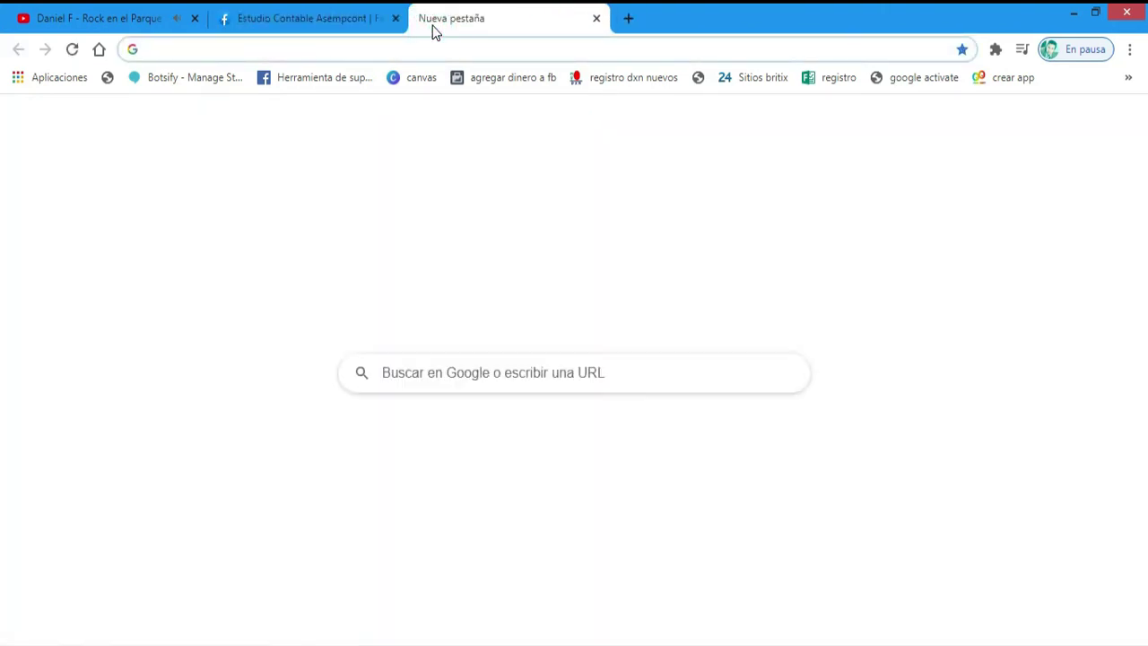
- Load the DXN eWorld site and translate its login page into Spanish
type("e")
key("Return")
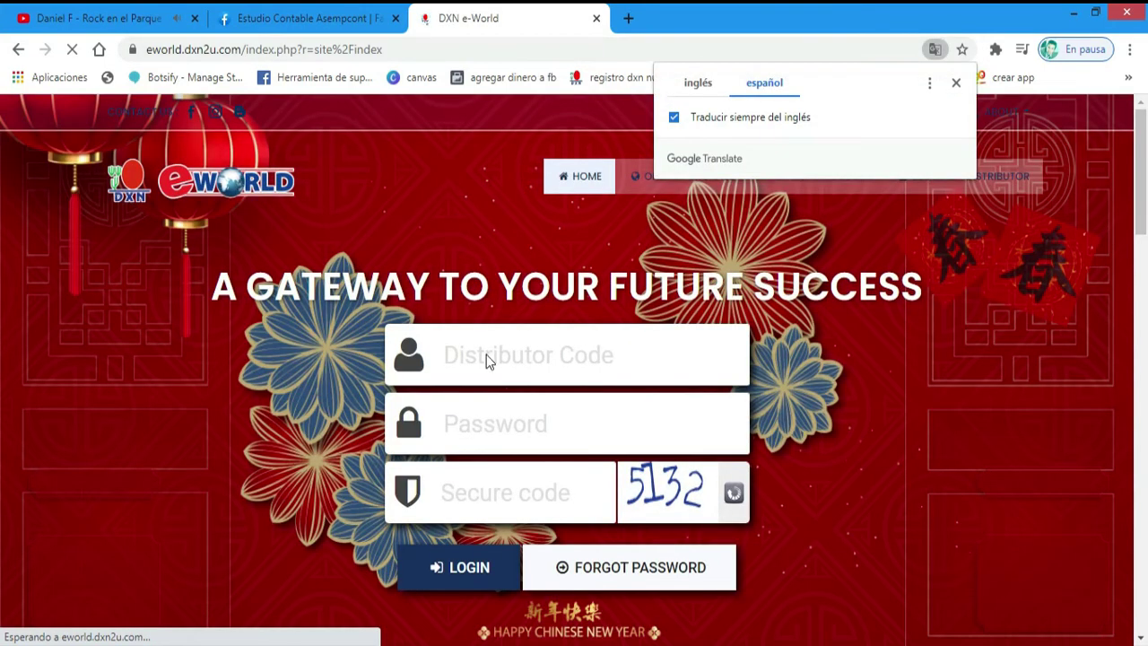
left_click(956, 83)
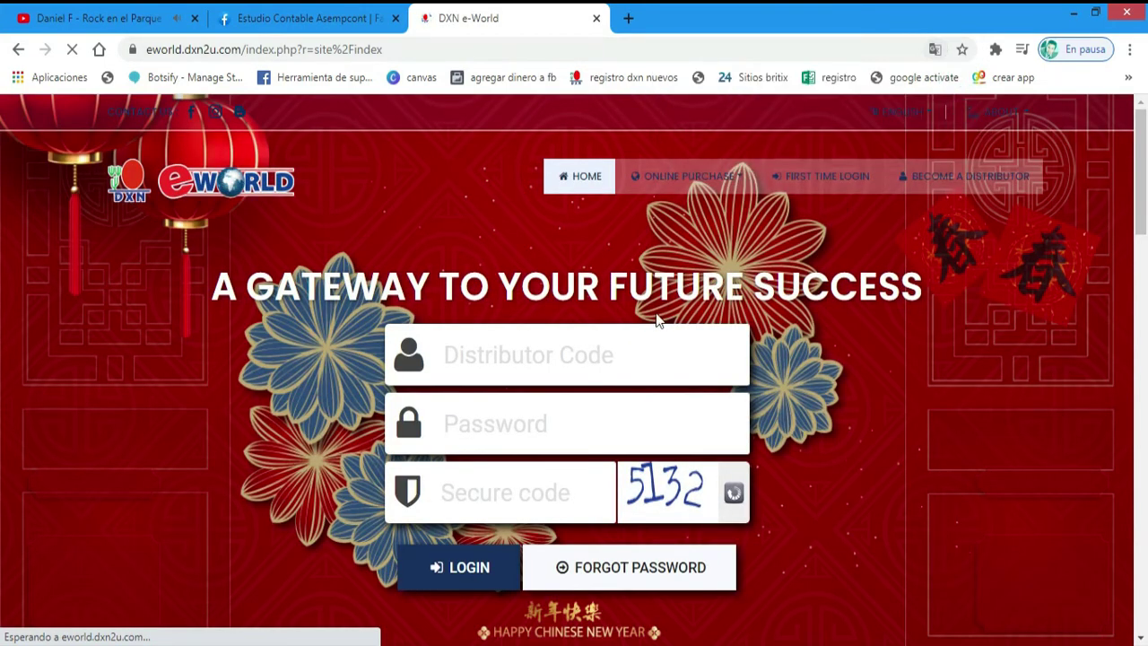
- Sign in to DXN eWorld with the distributor code, account password and security code
left_click(599, 348)
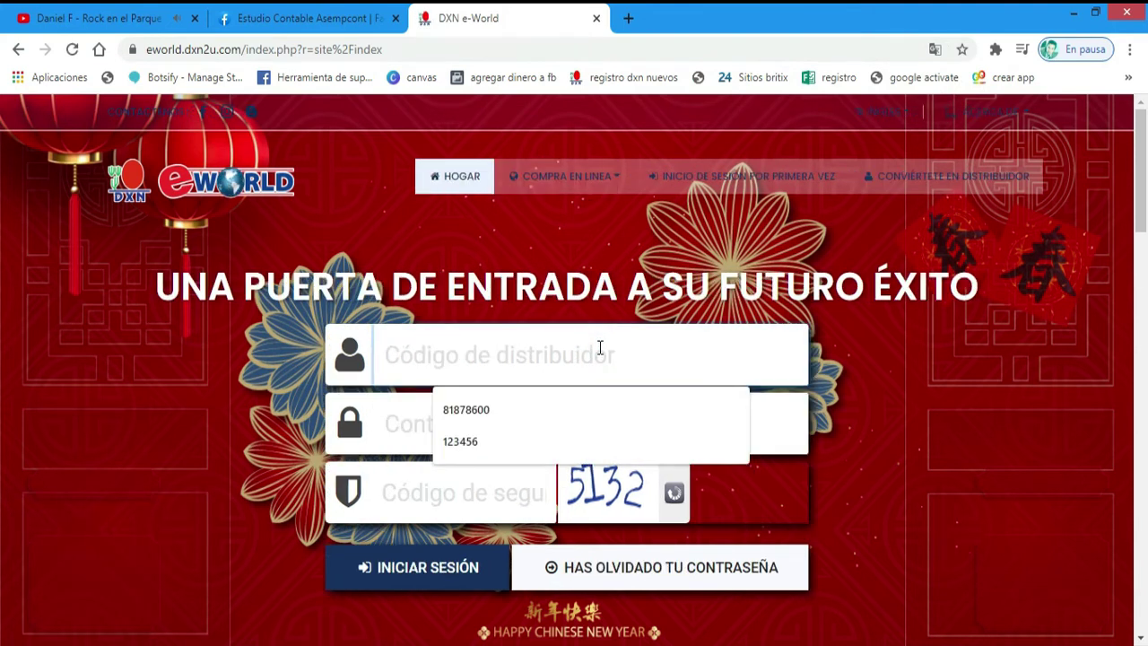
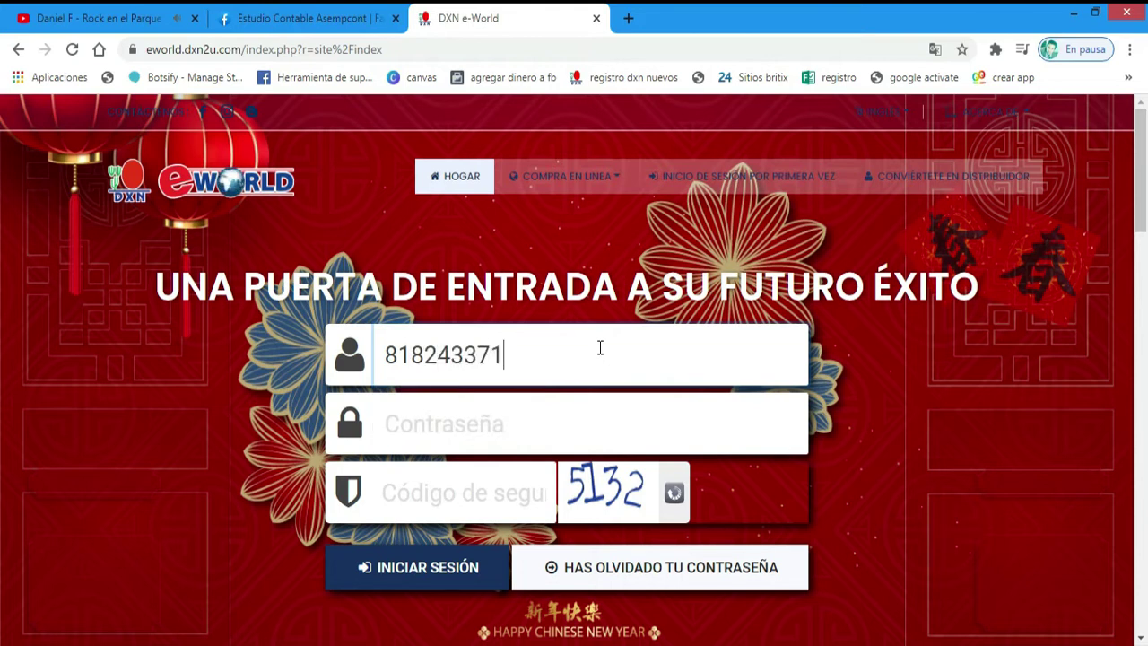
left_click(563, 429)
type("•")
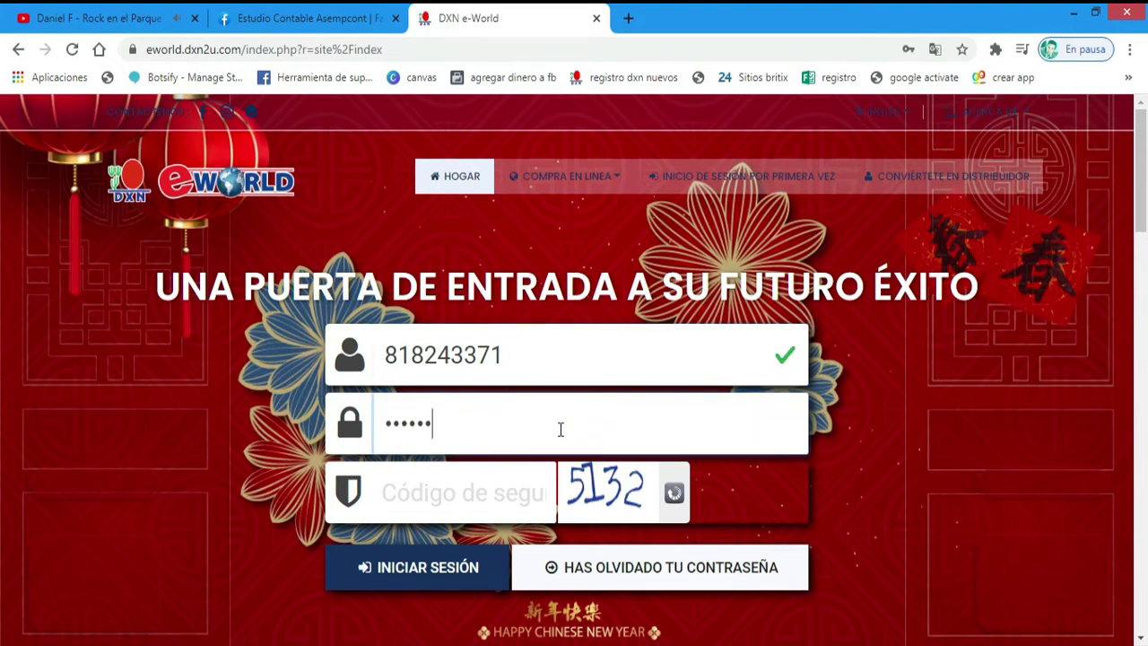
key("Tab")
type("51")
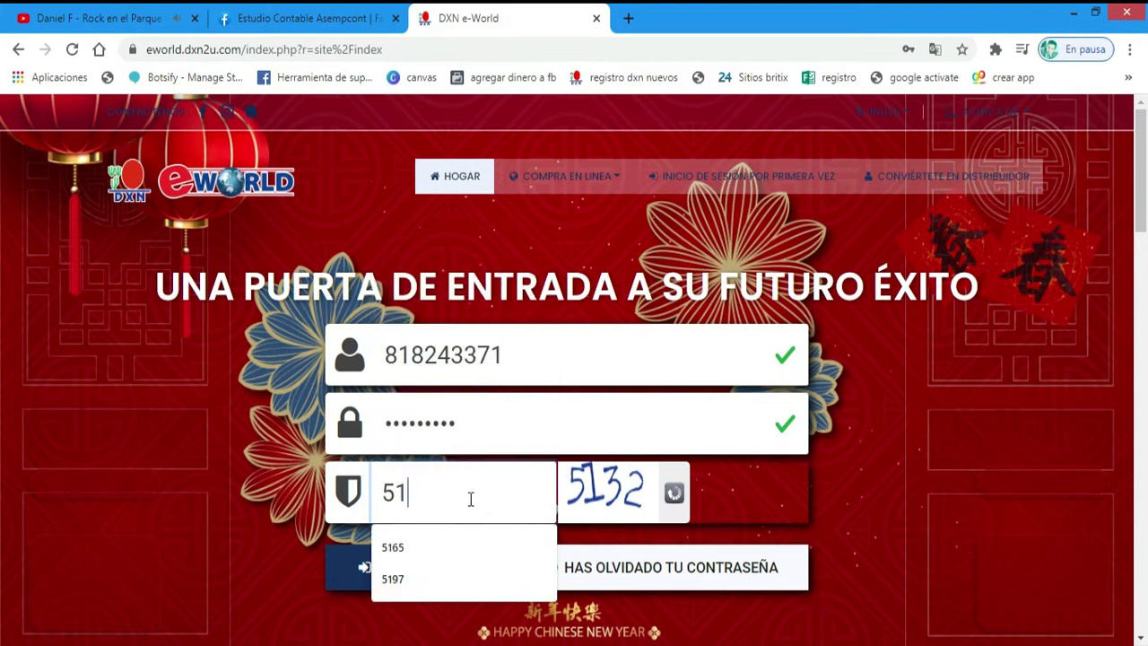
type("32")
left_click(436, 567)
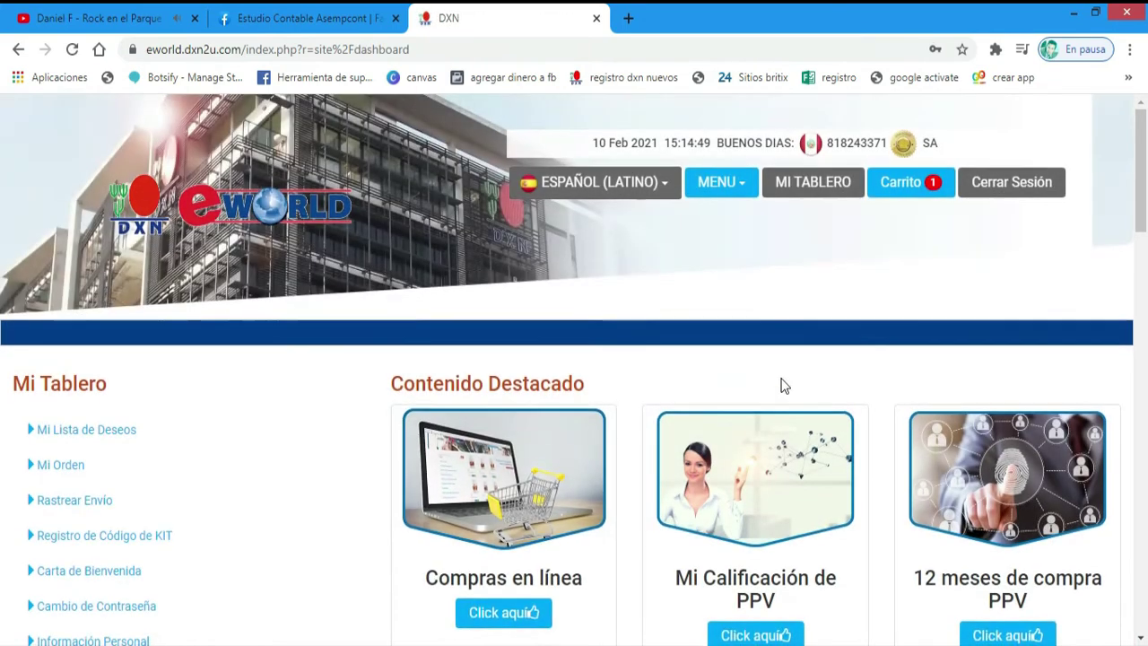
- Go through Mi Calificación de PPV to the Mi Saldo De Bonificación page
scroll(781, 385, "down", 2)
left_click(771, 468)
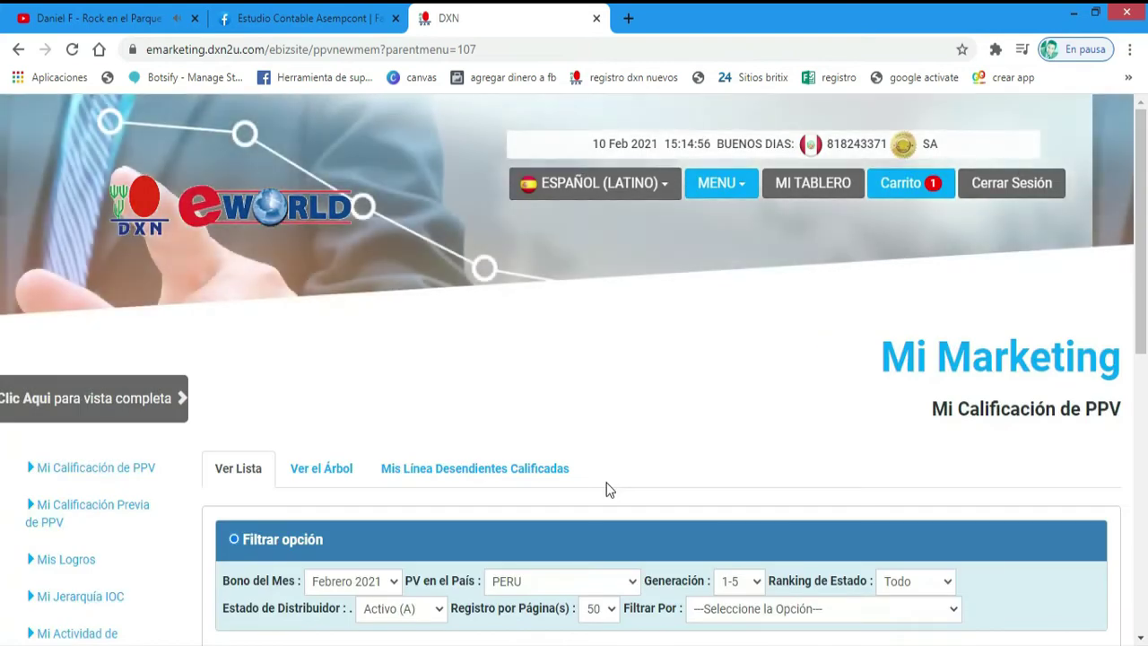
scroll(594, 464, "down", 3)
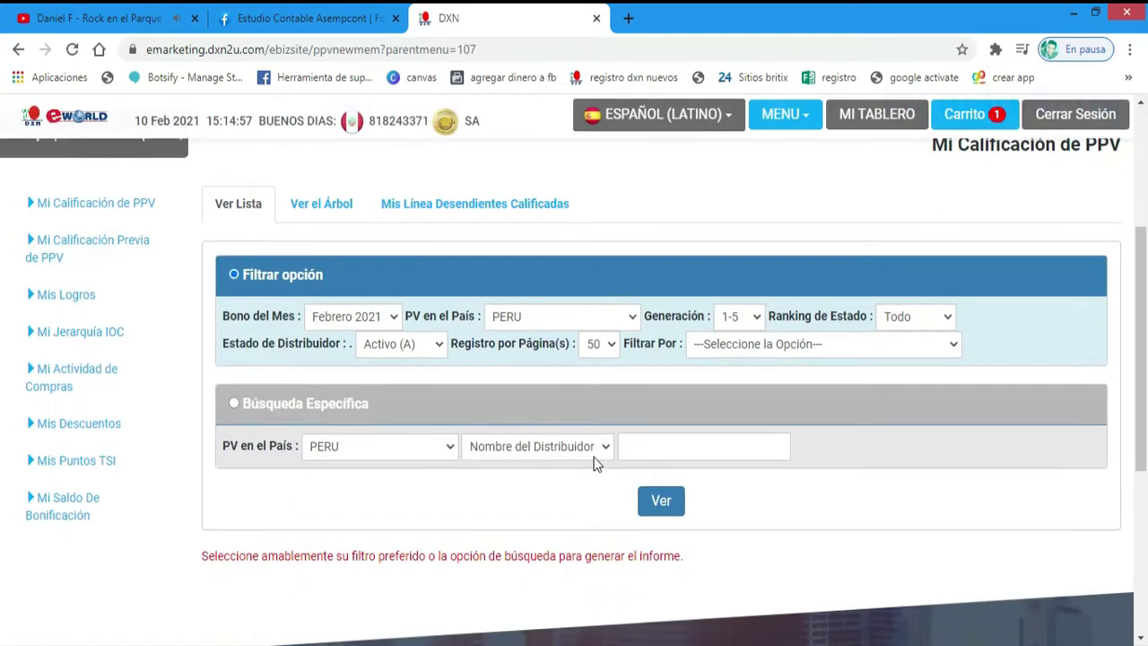
left_click(64, 508)
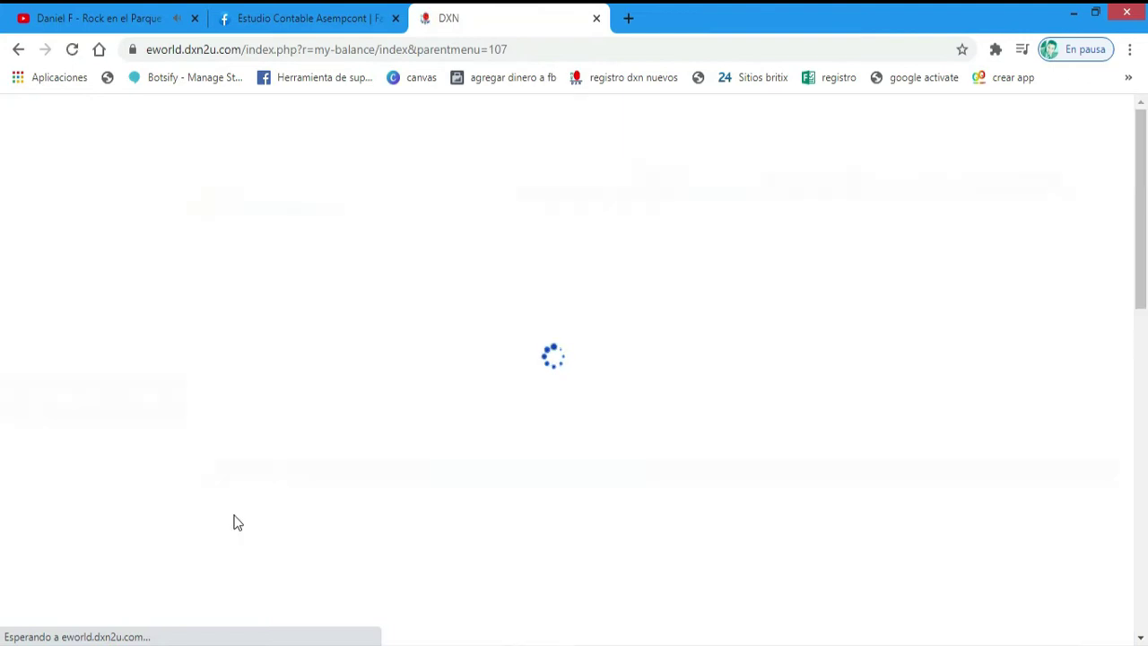
scroll(291, 520, "down", 3)
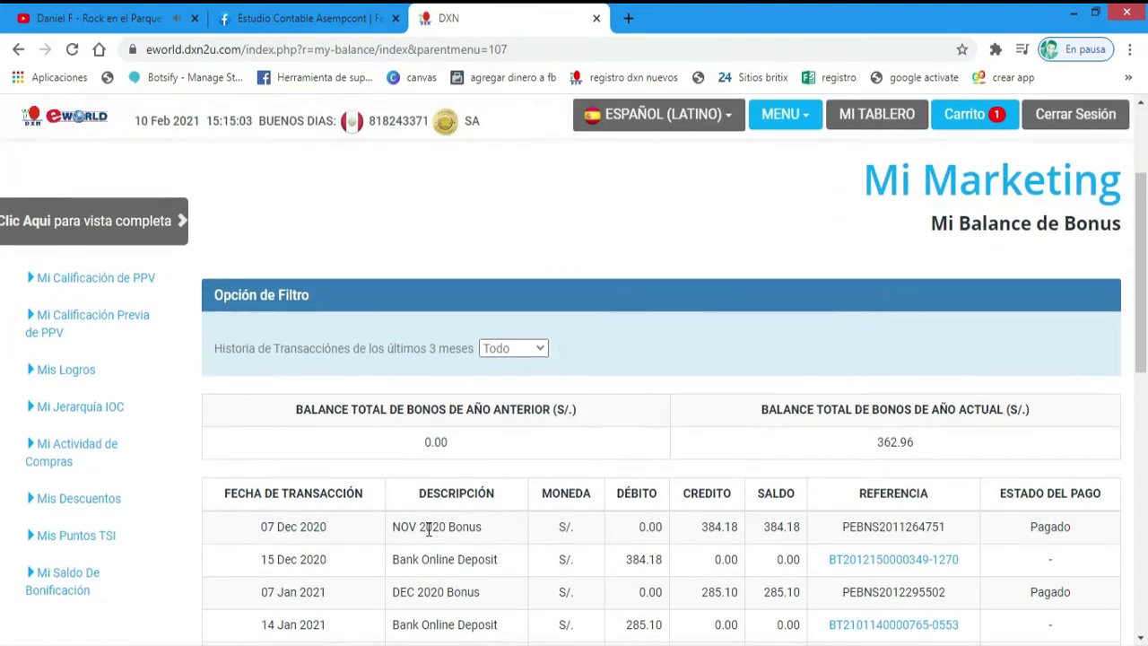
- Review the bonus balances: 362.96 for the current year and 0.00 for the previous year
left_click_drag(875, 361, 918, 363)
left_click(845, 360)
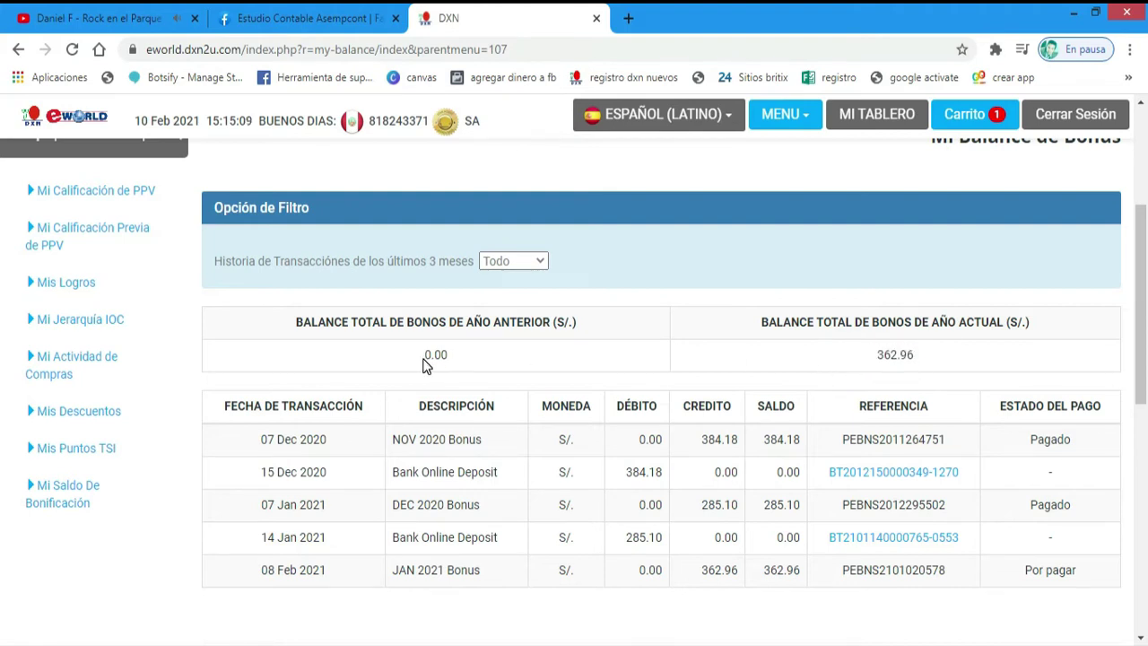
left_click_drag(424, 357, 458, 358)
left_click(776, 363)
left_click_drag(876, 360, 921, 360)
left_click(919, 357)
- Load the SUNAT website sunat.gob.pe in a new tab
left_click(628, 18)
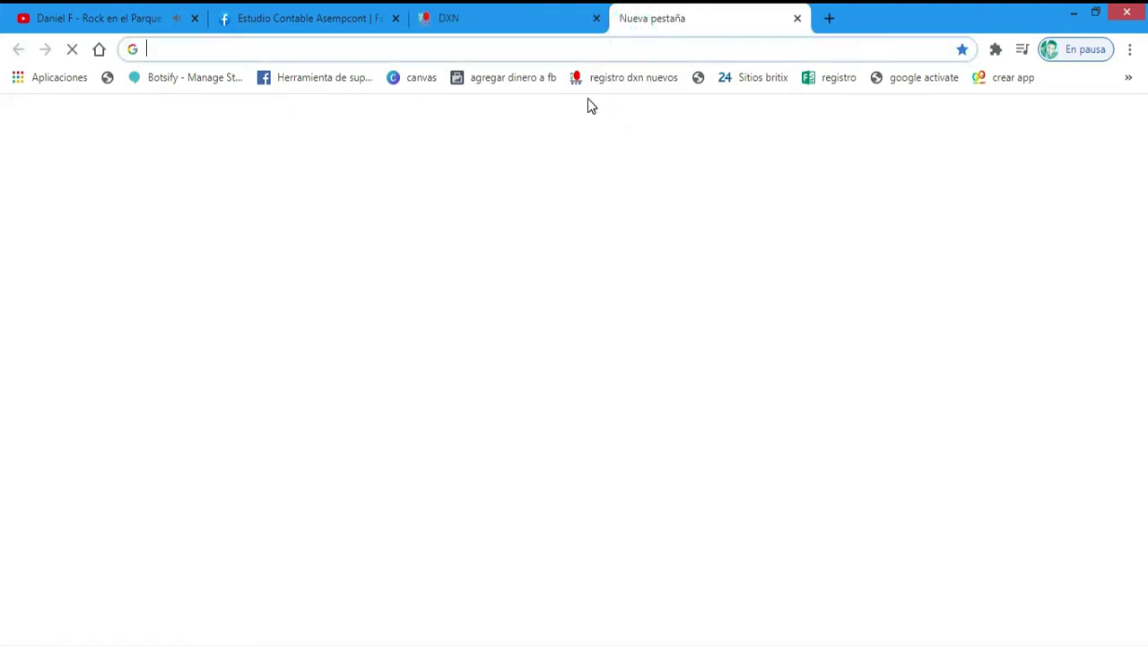
type("sunat.gob.pe")
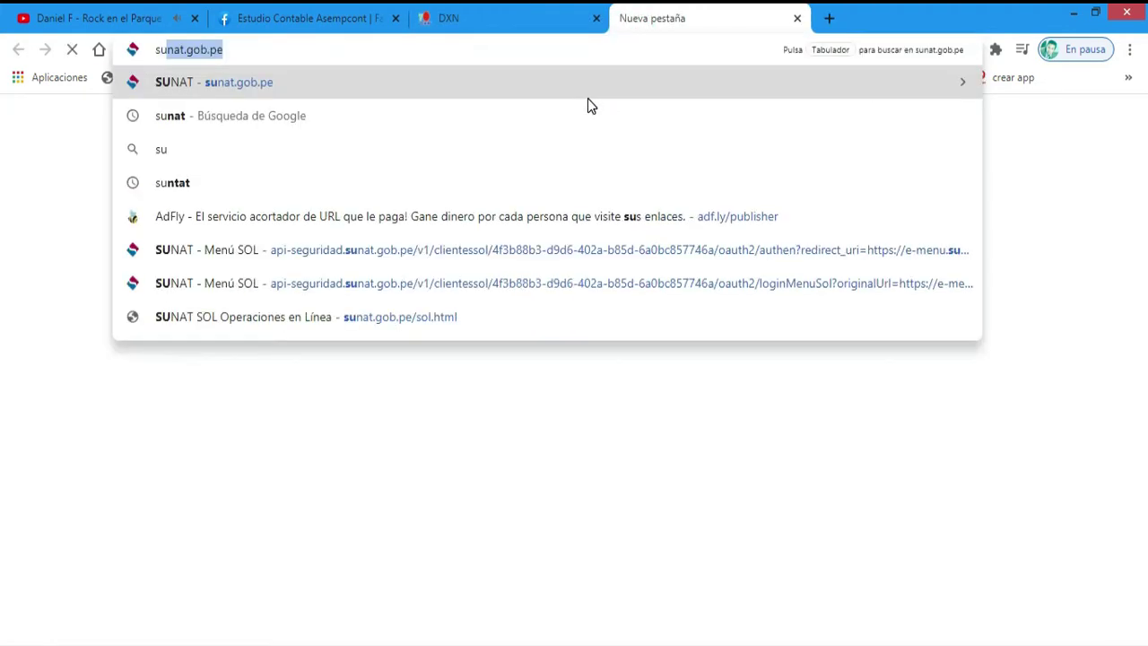
key("Return")
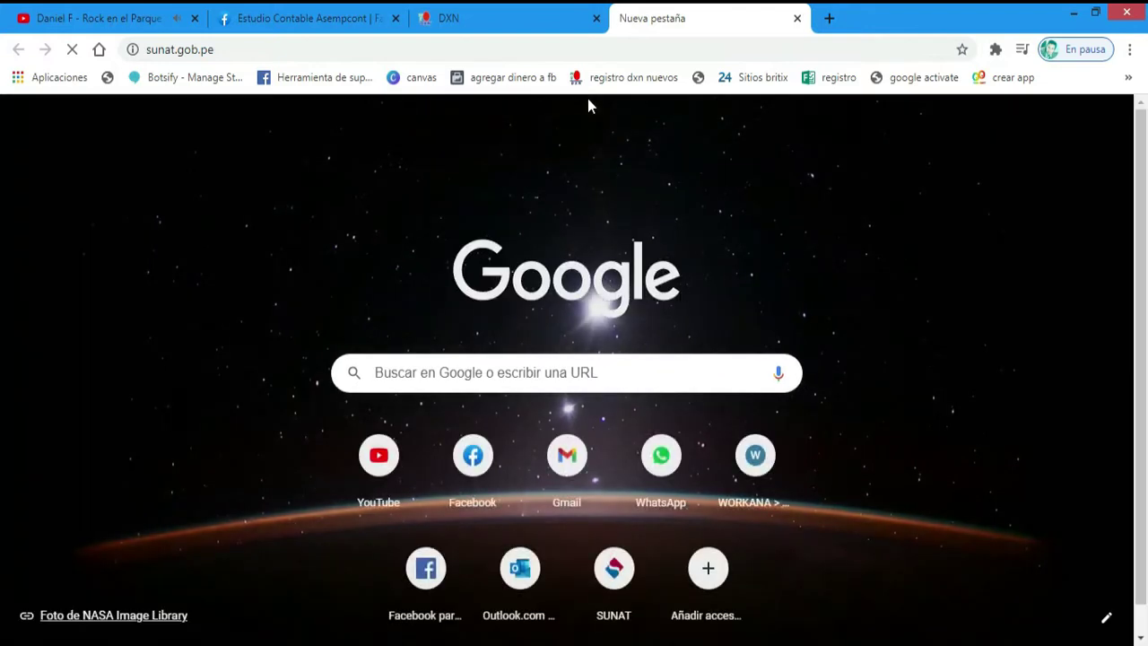
- Open Operaciones en línea (SOL) and start sign-in under Mis Trámites y Consultas
left_click(508, 368)
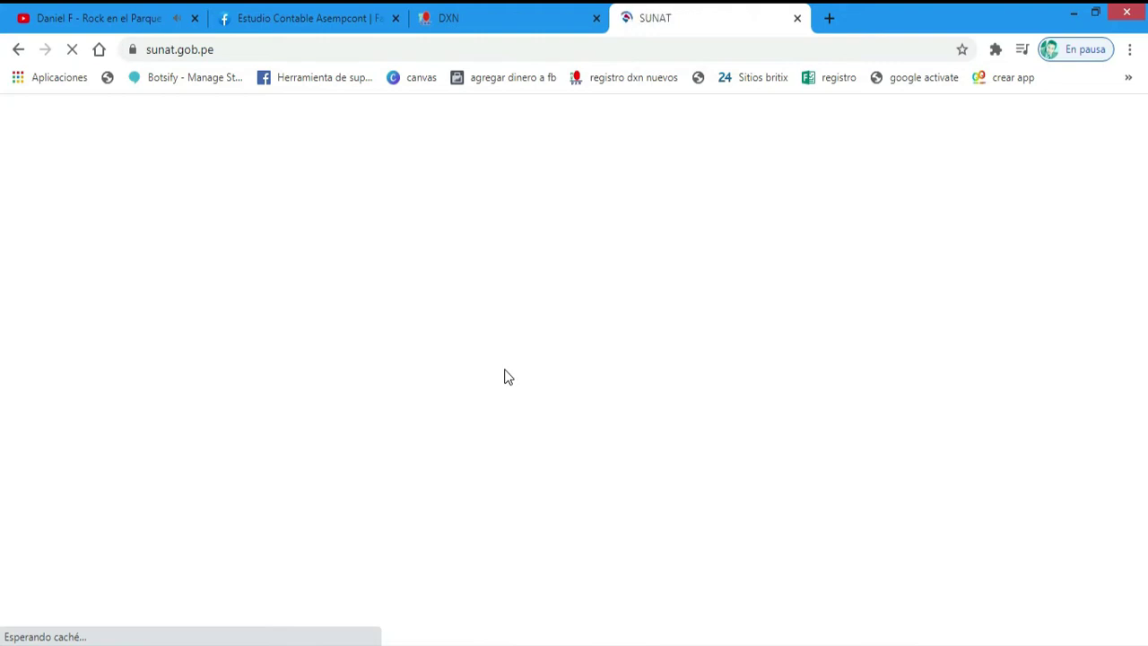
scroll(475, 371, "down", 3)
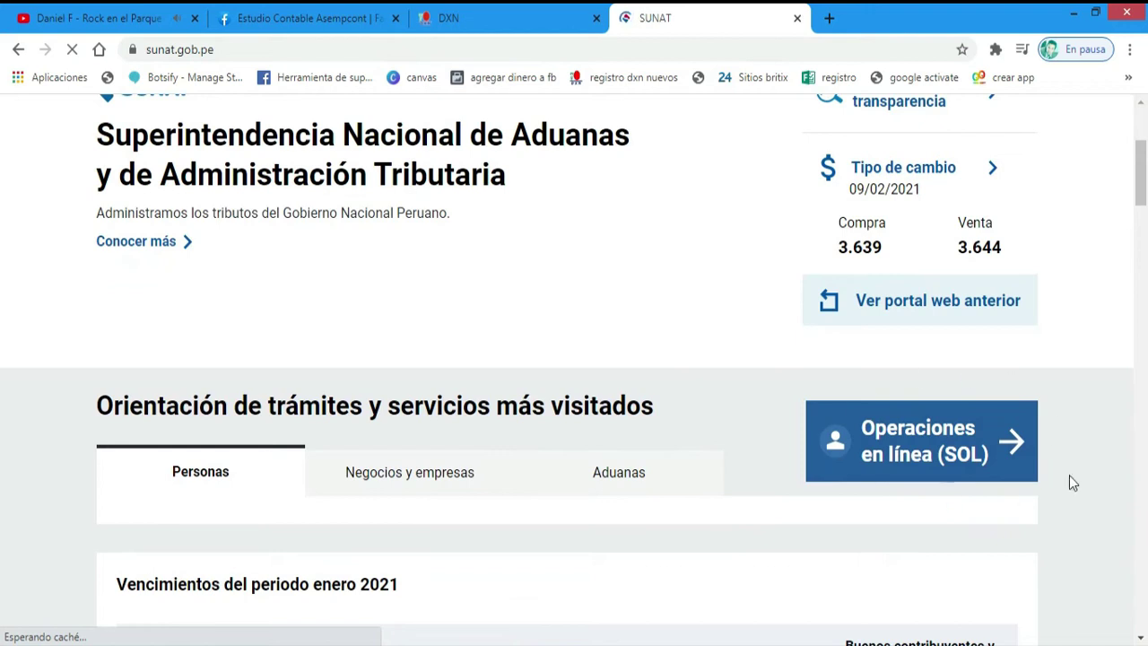
left_click(955, 462)
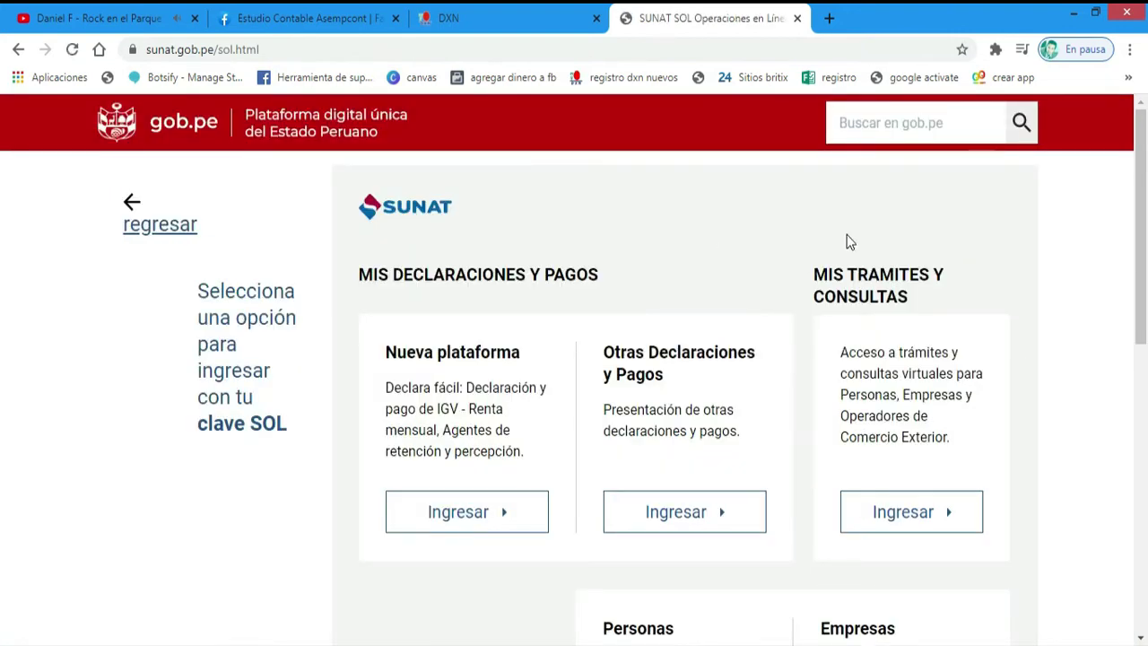
left_click(909, 513)
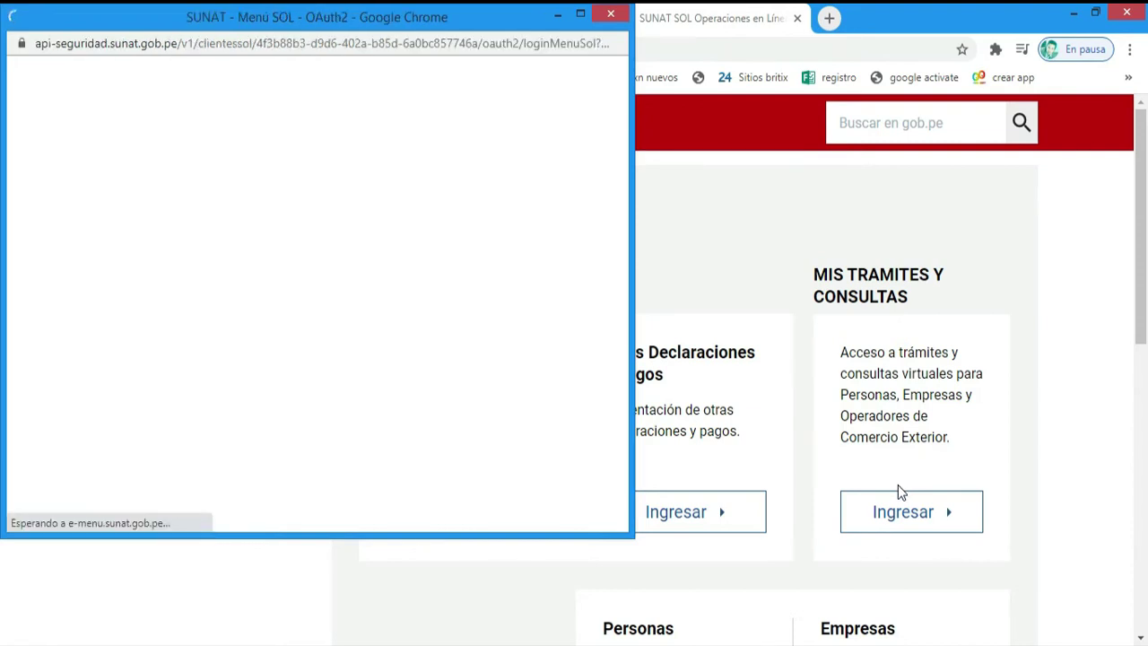
- Maximize the SOL login window and fill in the saved RUC and username
left_click(580, 14)
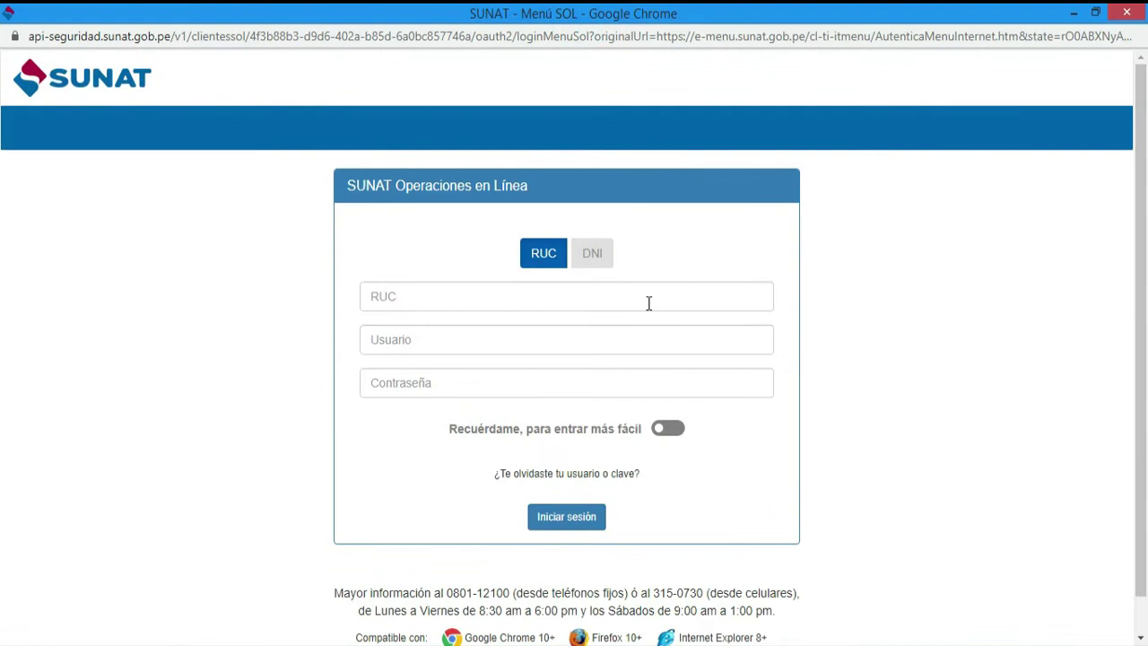
left_click(545, 262)
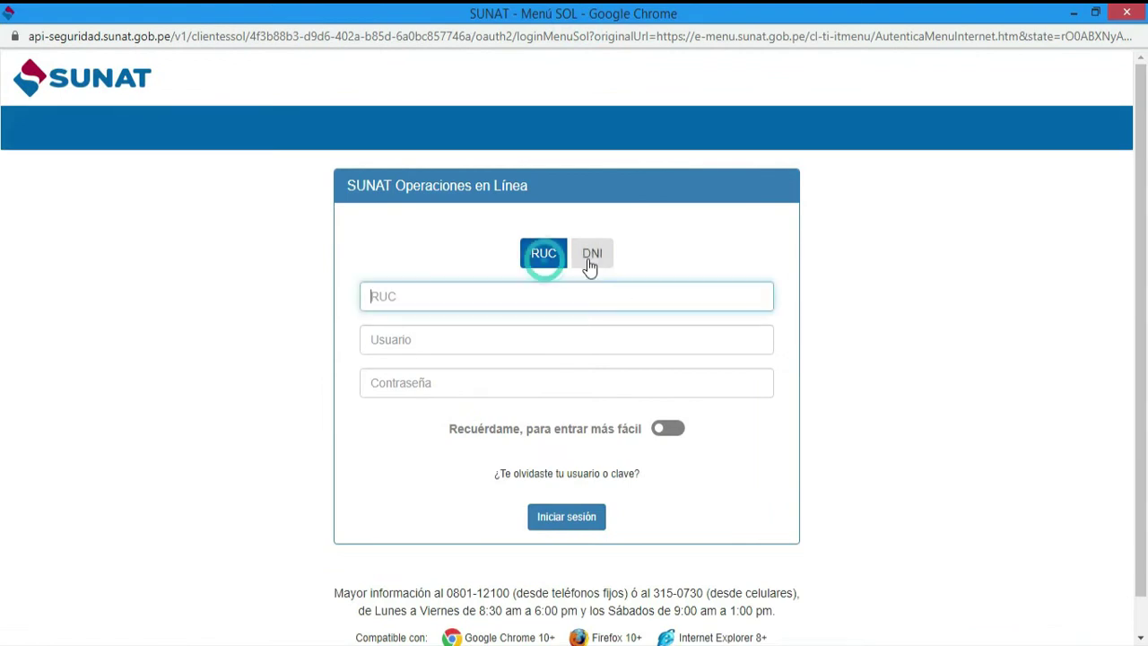
left_click(589, 266)
left_click(546, 266)
left_click(451, 299)
key("Down")
key("Down")
key("Down")
key("Return")
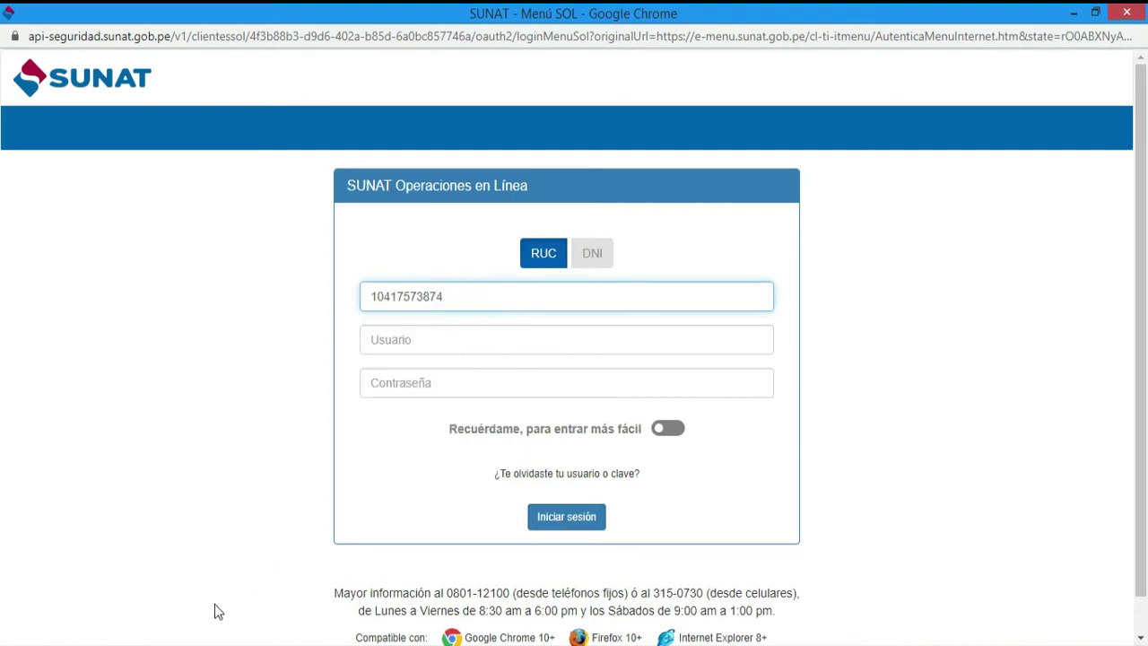
left_click(508, 339)
key("Down")
key("Down")
key("Down")
key("Return")
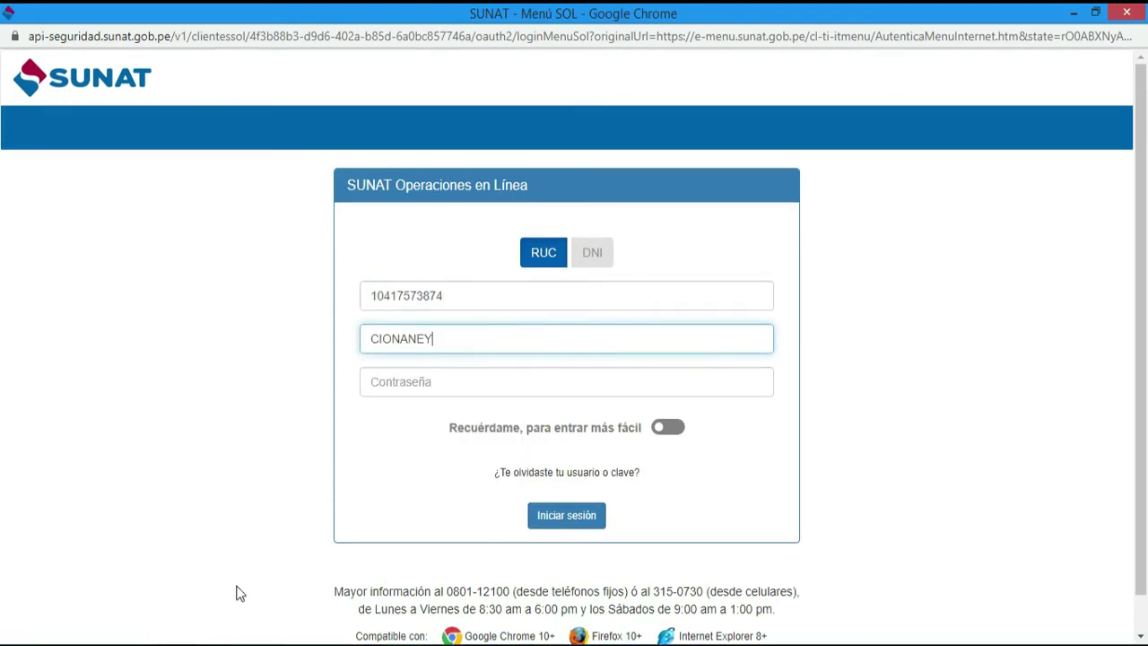
- Enter the SOL password, sign in, skip email confirmation and accept the session message
mouse_move(199, 583)
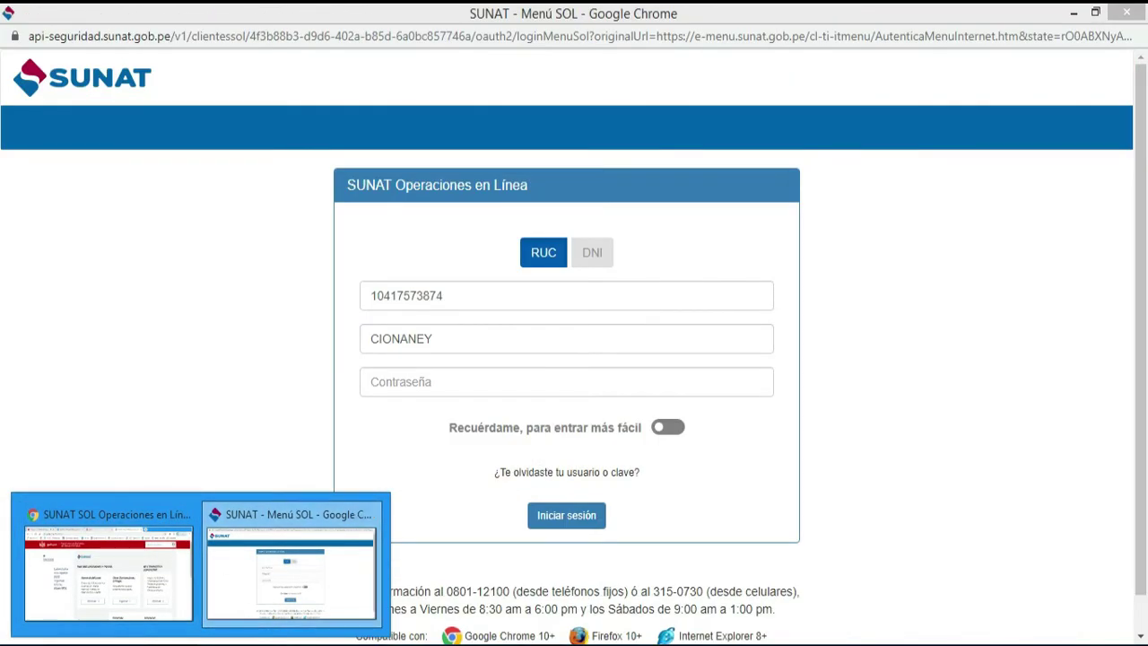
left_click(256, 583)
left_click(477, 378)
type("*********")
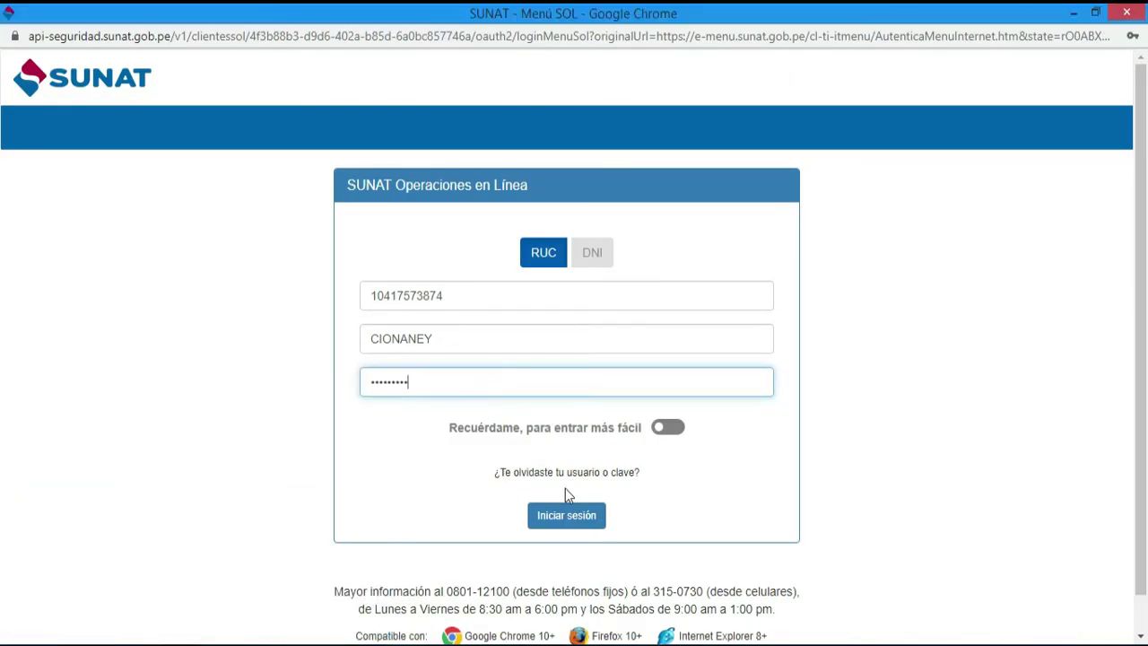
left_click(599, 517)
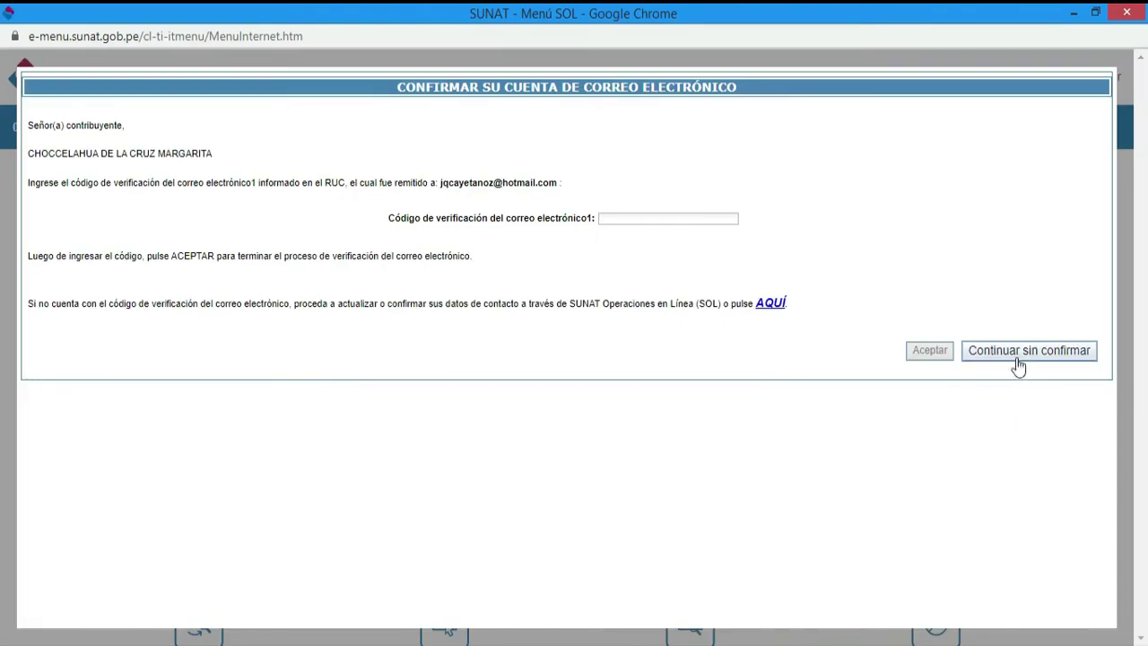
left_click(1020, 359)
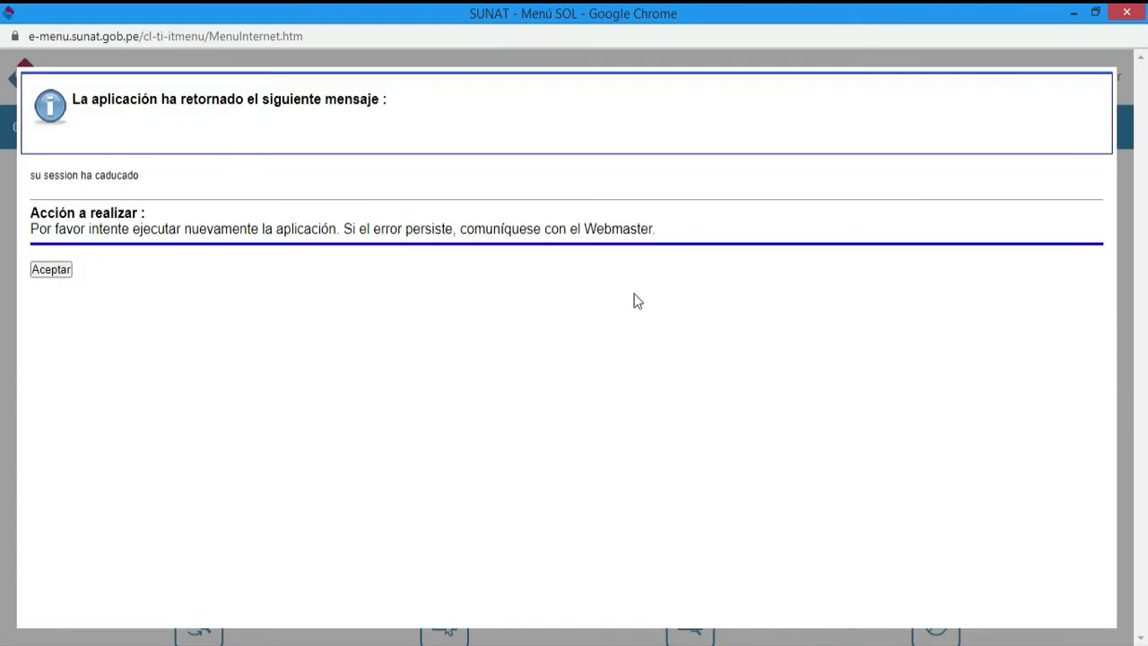
left_click(65, 271)
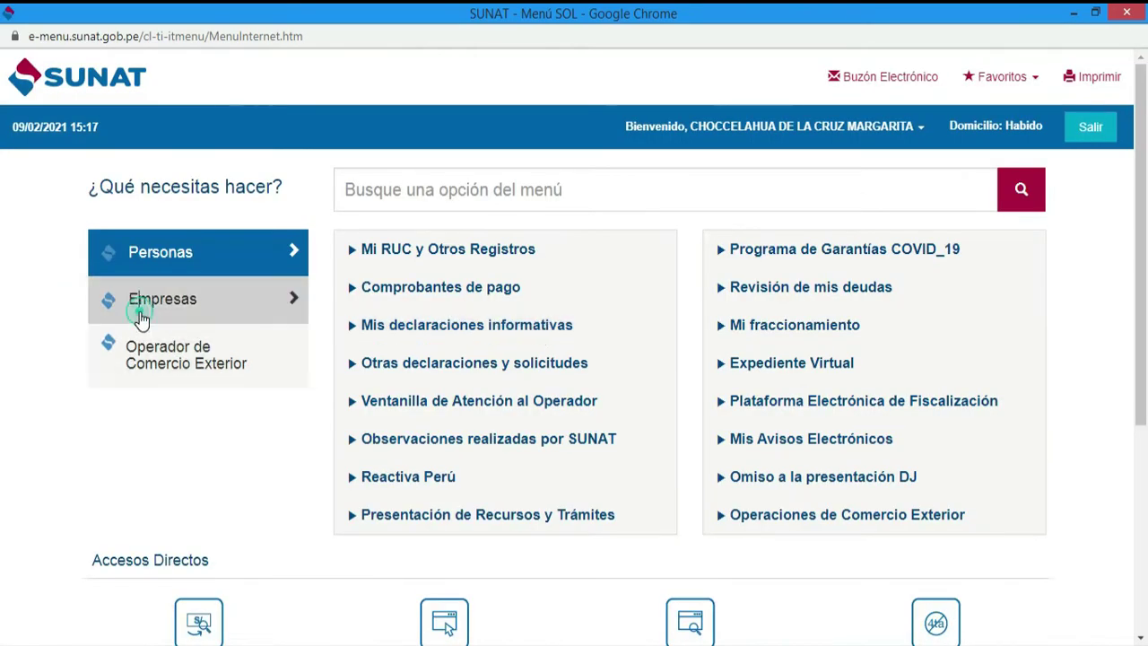
- Under Empresas, expand Comprobantes de pago > SEE - SOL > Factura Electrónica
left_click(142, 319)
left_click(139, 302)
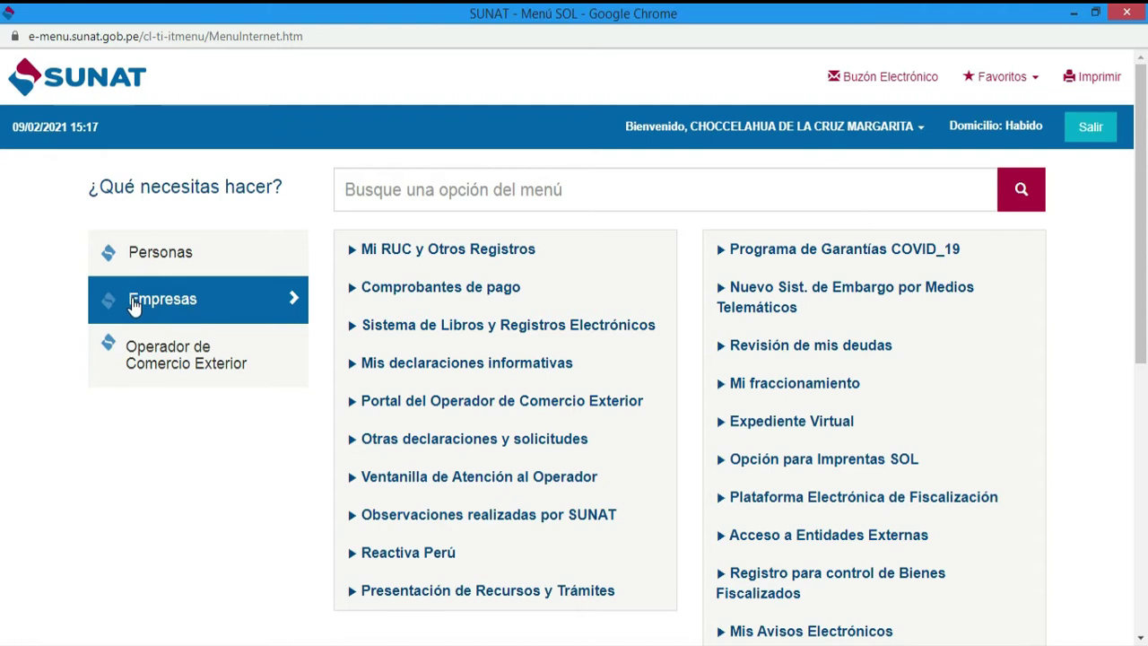
left_click(207, 308)
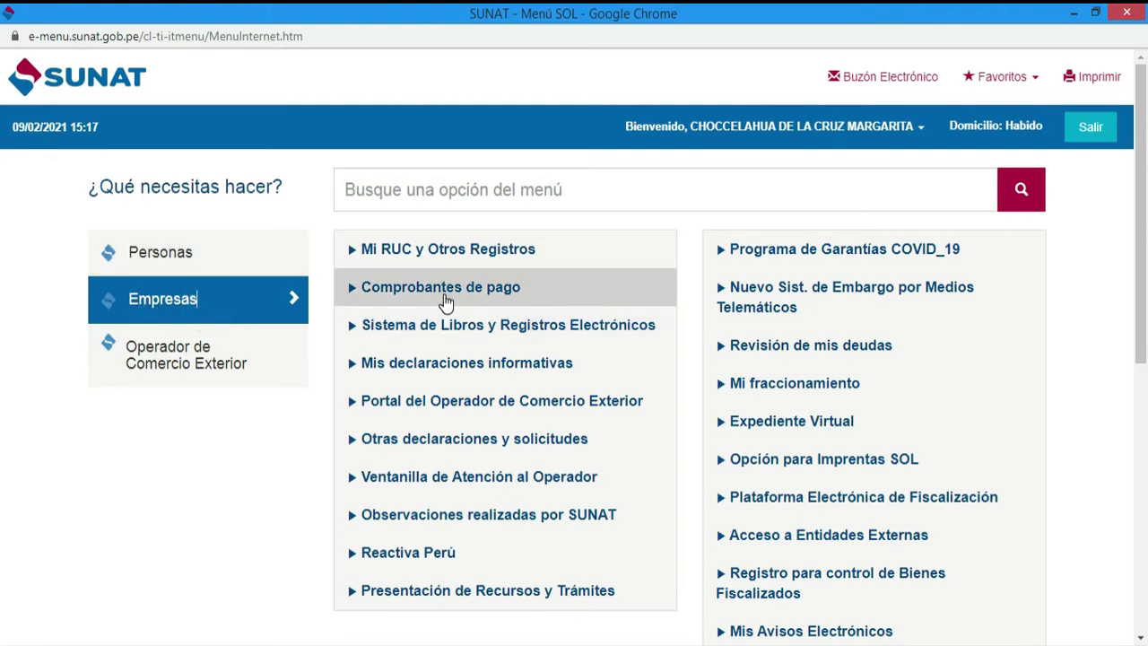
left_click(444, 302)
left_click(388, 419)
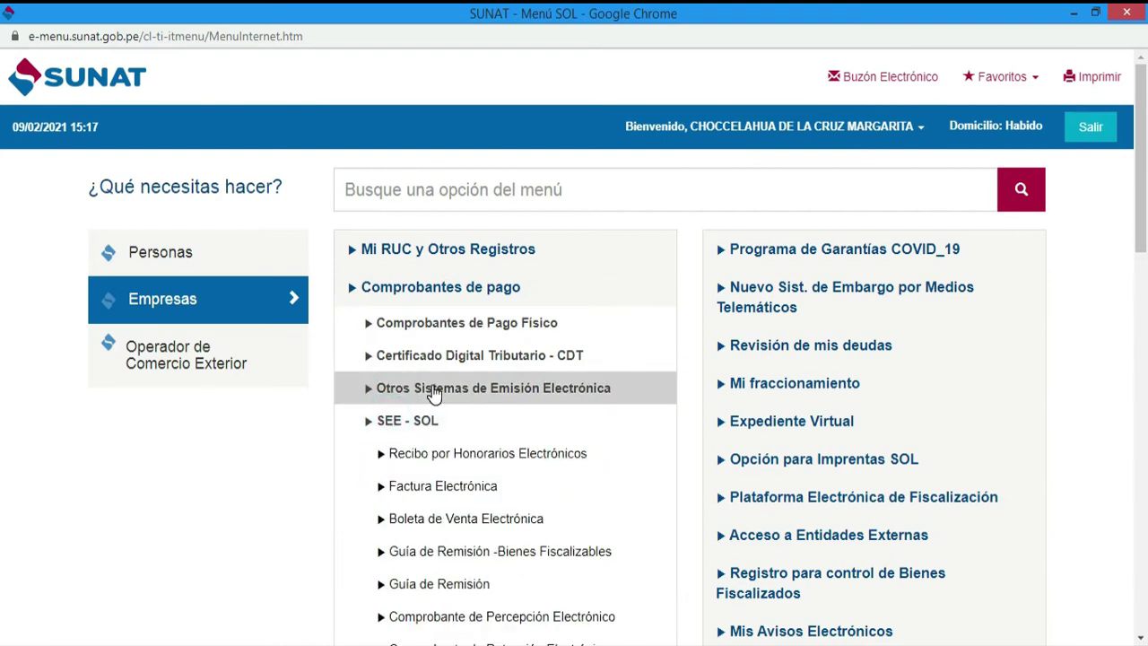
scroll(433, 395, "down", 1)
left_click(431, 400)
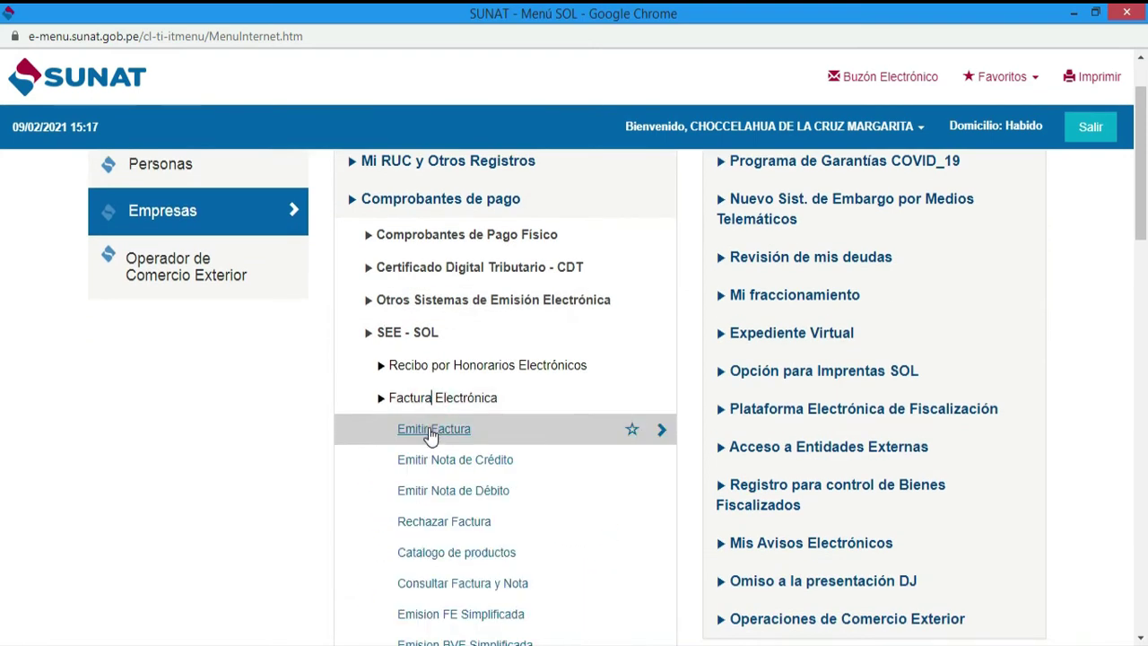
- Start Emitir Factura and copy DXN's RUC from the Word notes
left_click(431, 431)
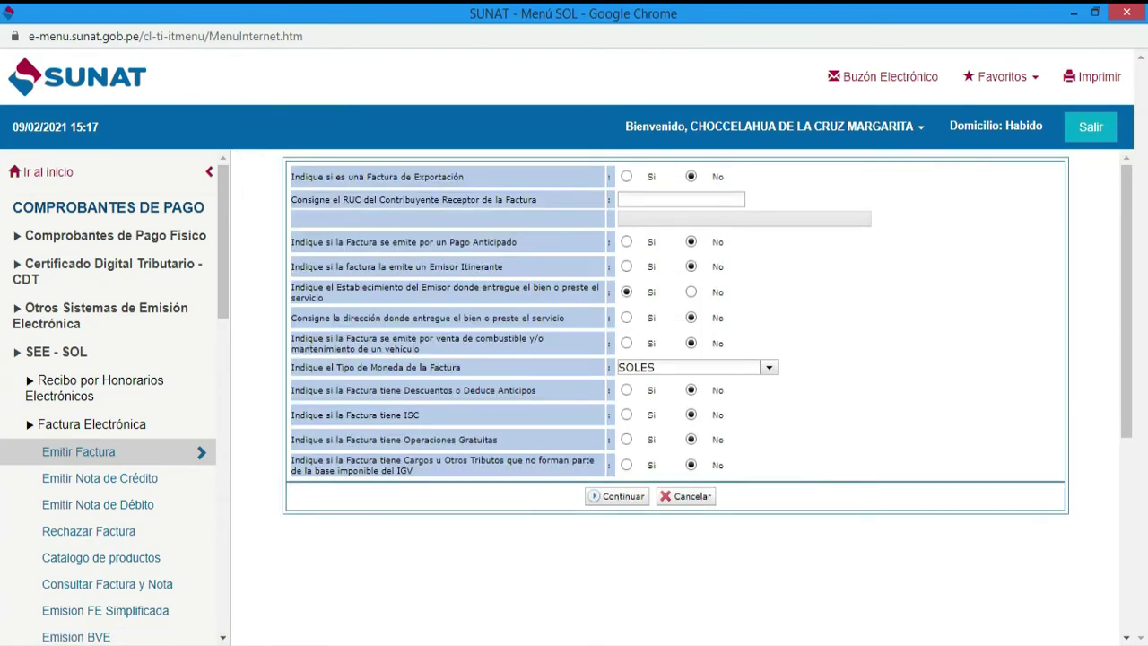
left_click(671, 198)
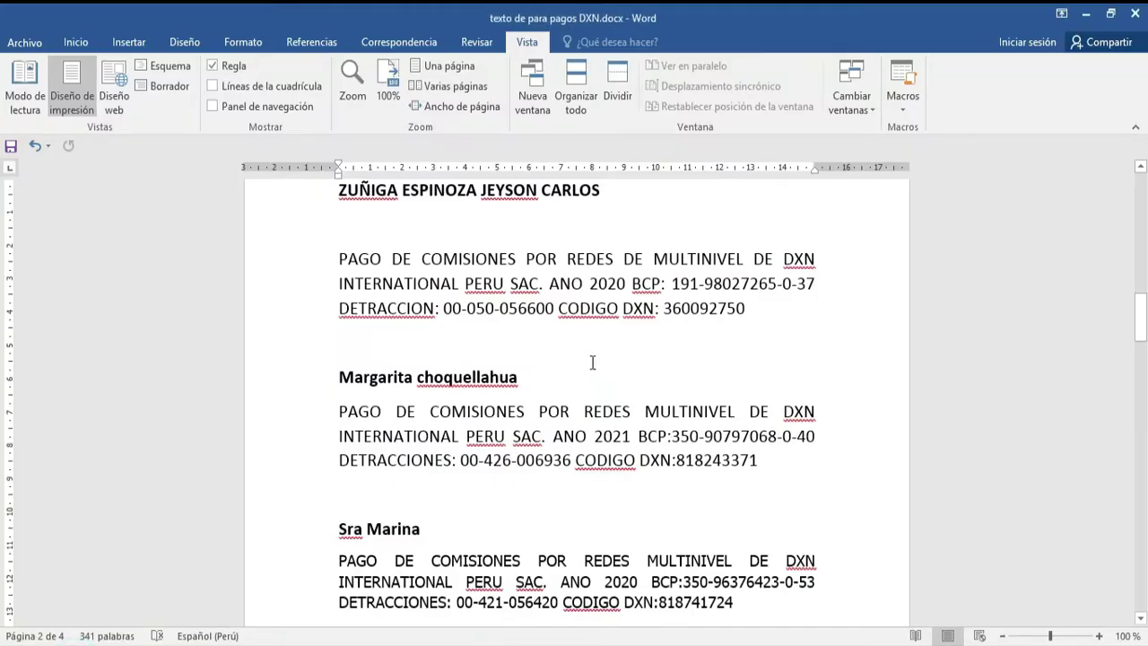
scroll(592, 361, "up", 10)
scroll(591, 417, "up", 10)
left_click_drag(530, 290, 415, 293)
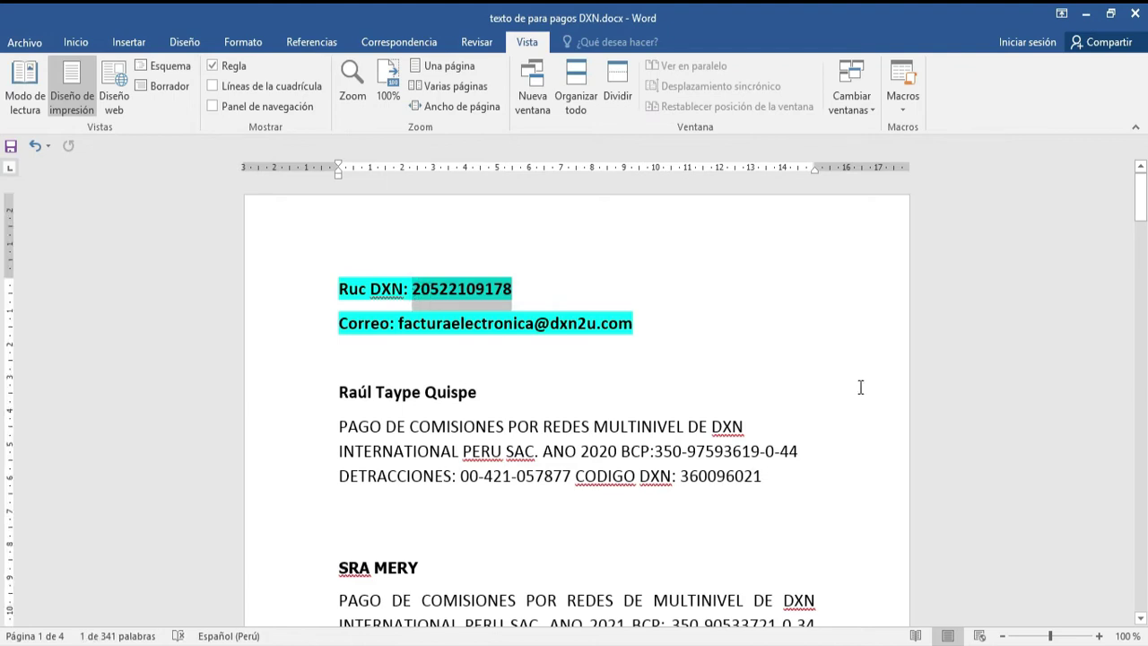
key("ctrl+c")
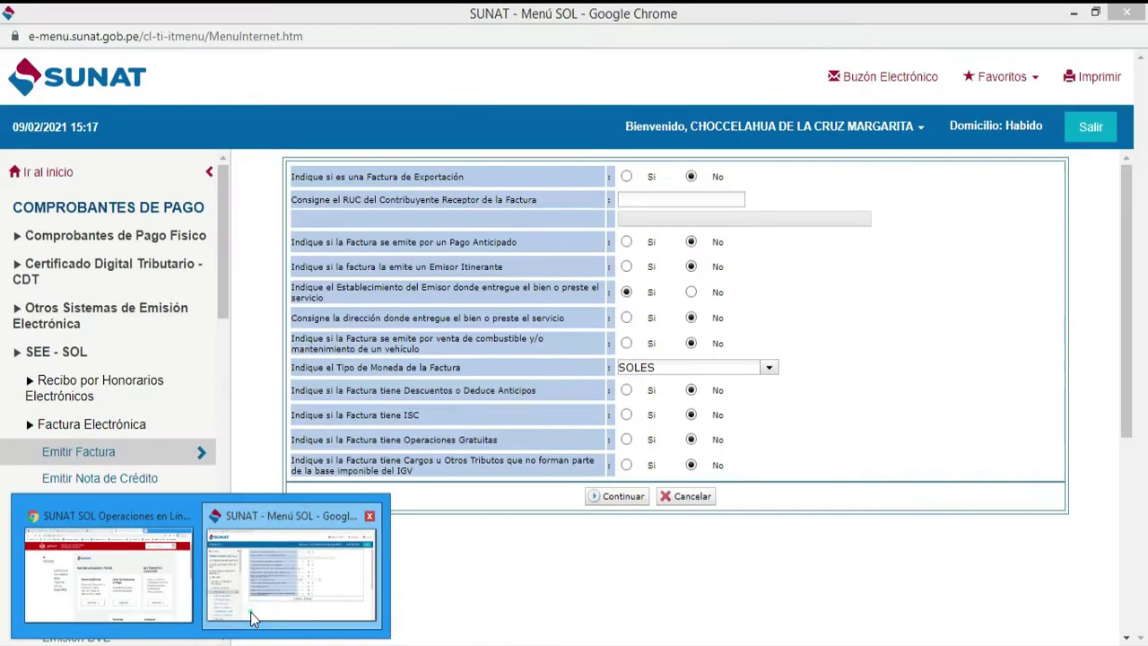
- Enter DXN's RUC, set a separate delivery address to Sí, and continue to items
left_click(251, 617)
left_click(796, 182)
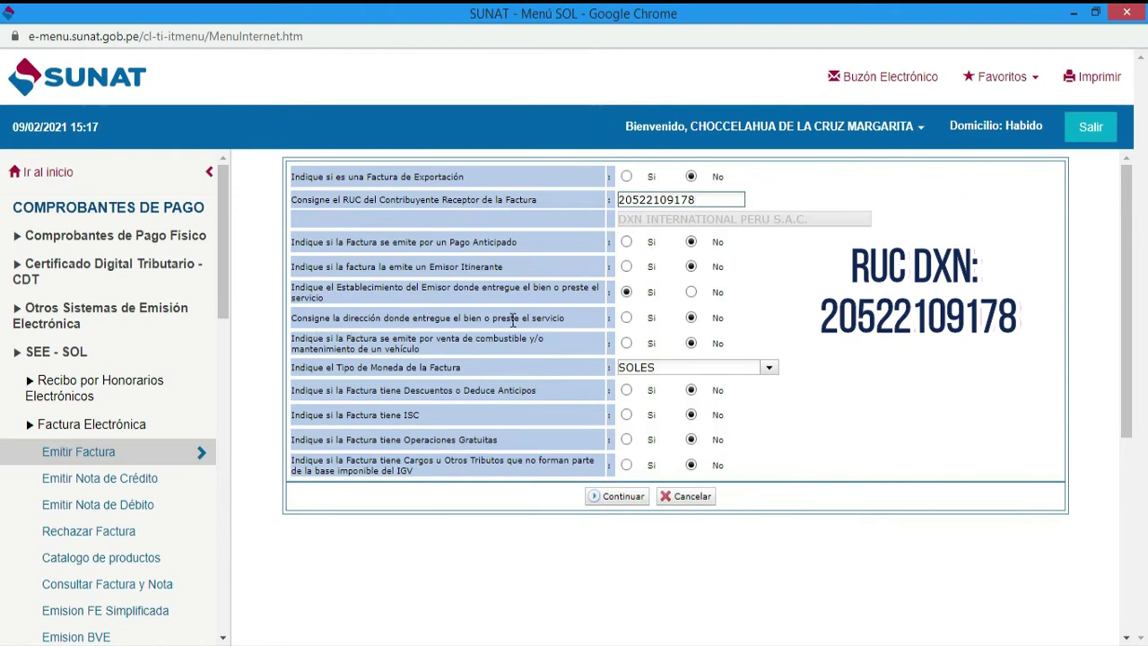
left_click(626, 318)
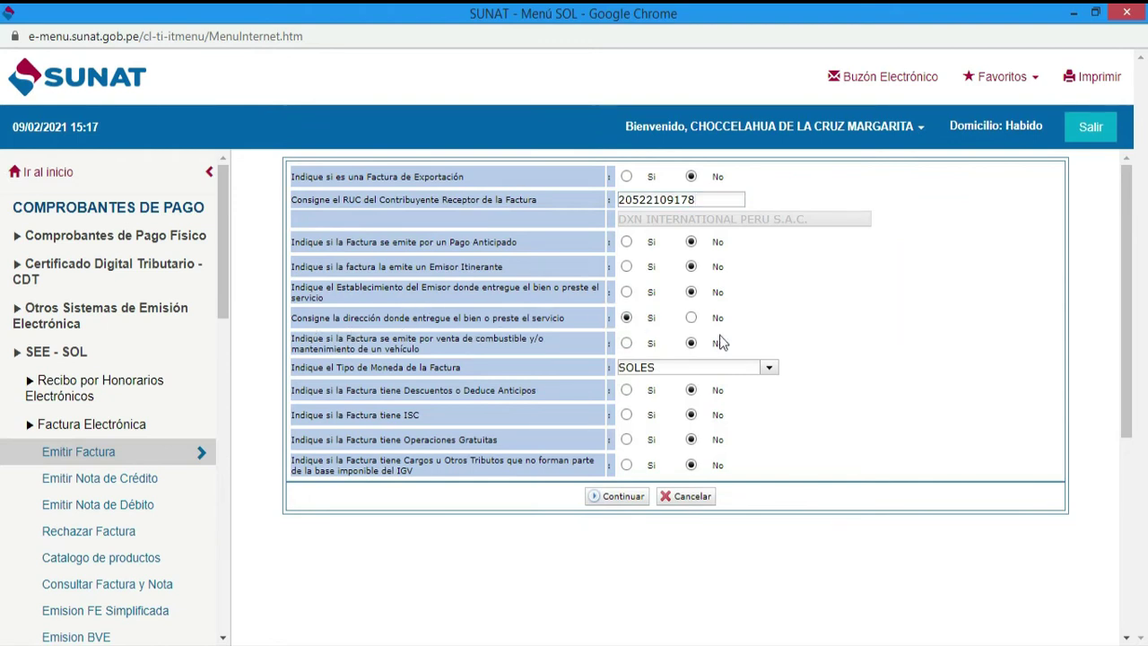
left_click(609, 498)
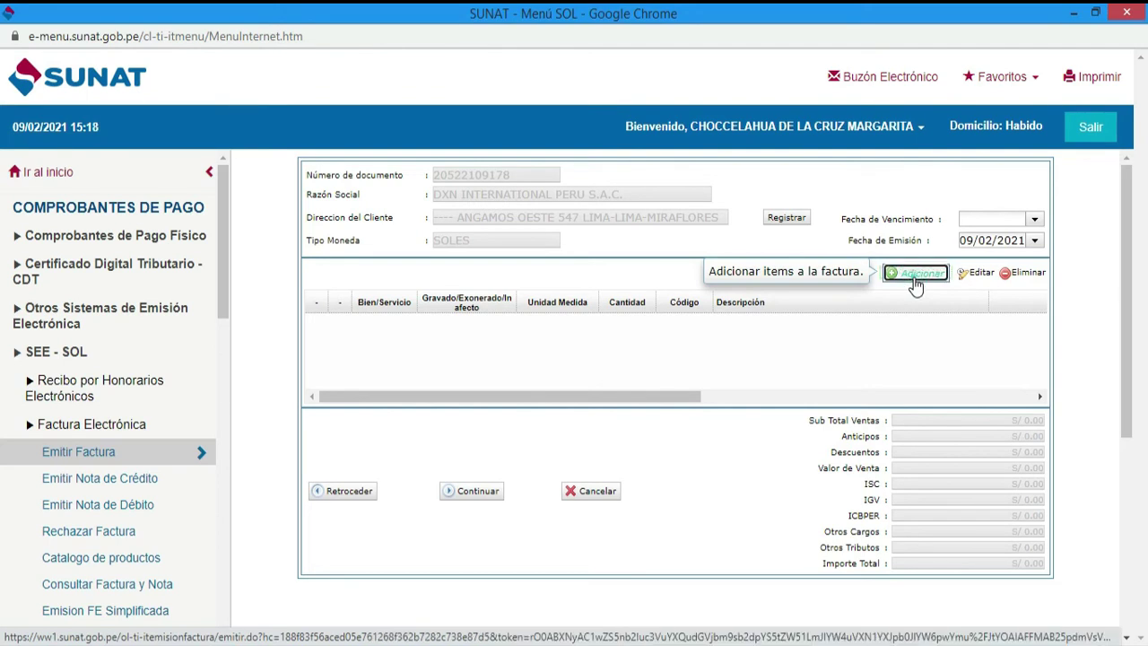
- Add a new Servicio item with the DXN distributor code in Código, then return to Word
left_click(916, 285)
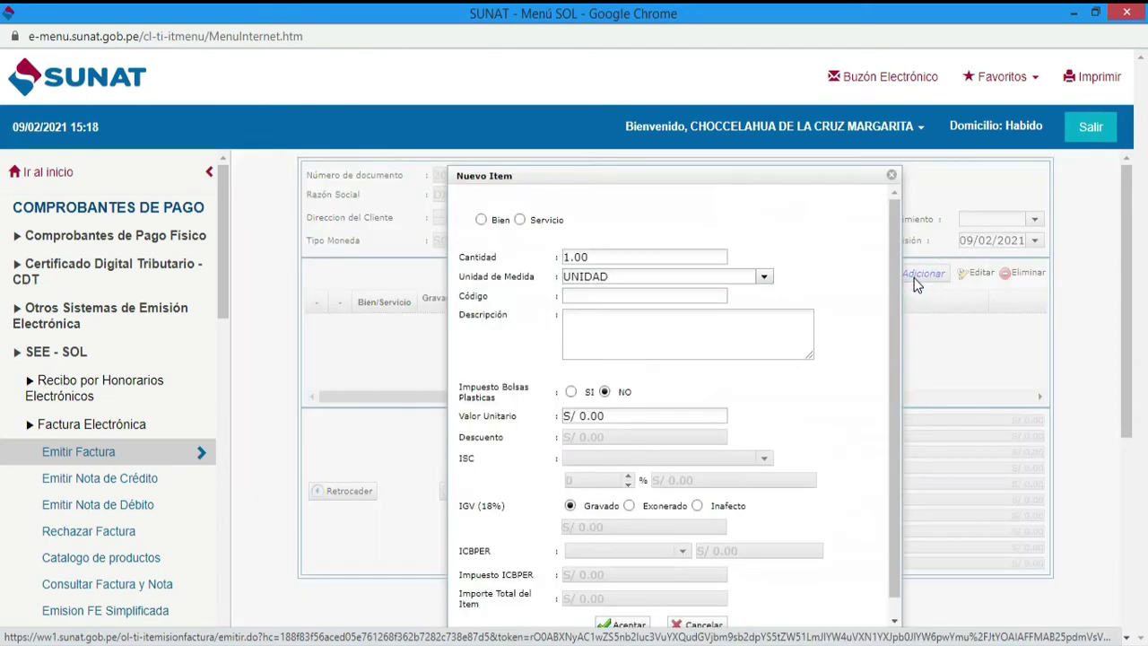
left_click(520, 220)
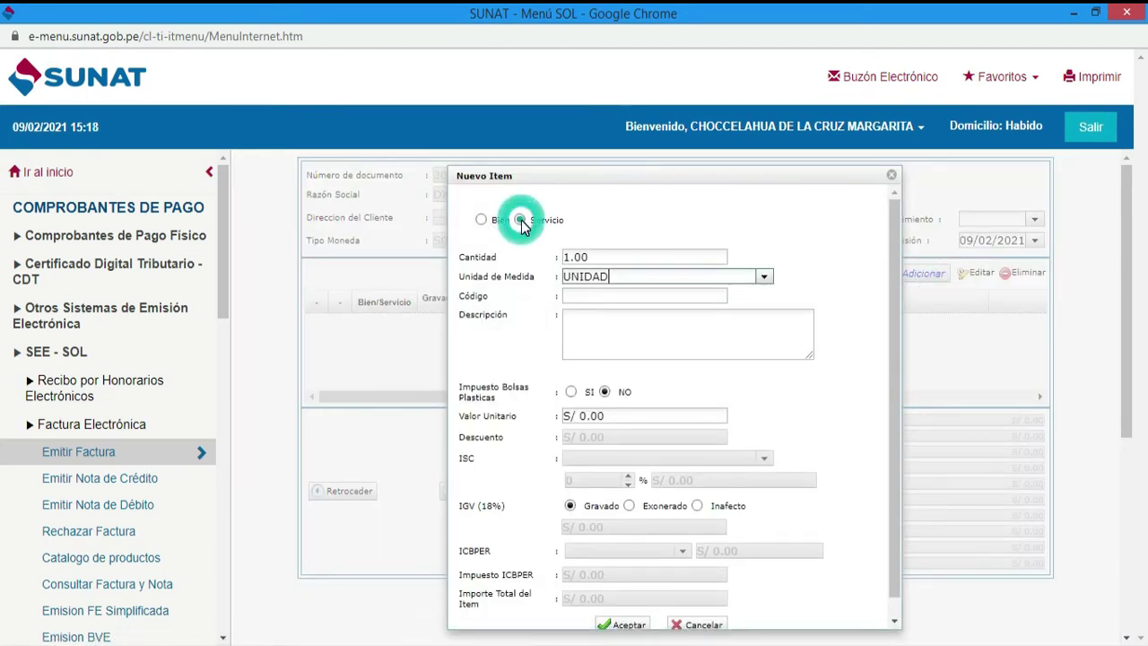
left_click(581, 294)
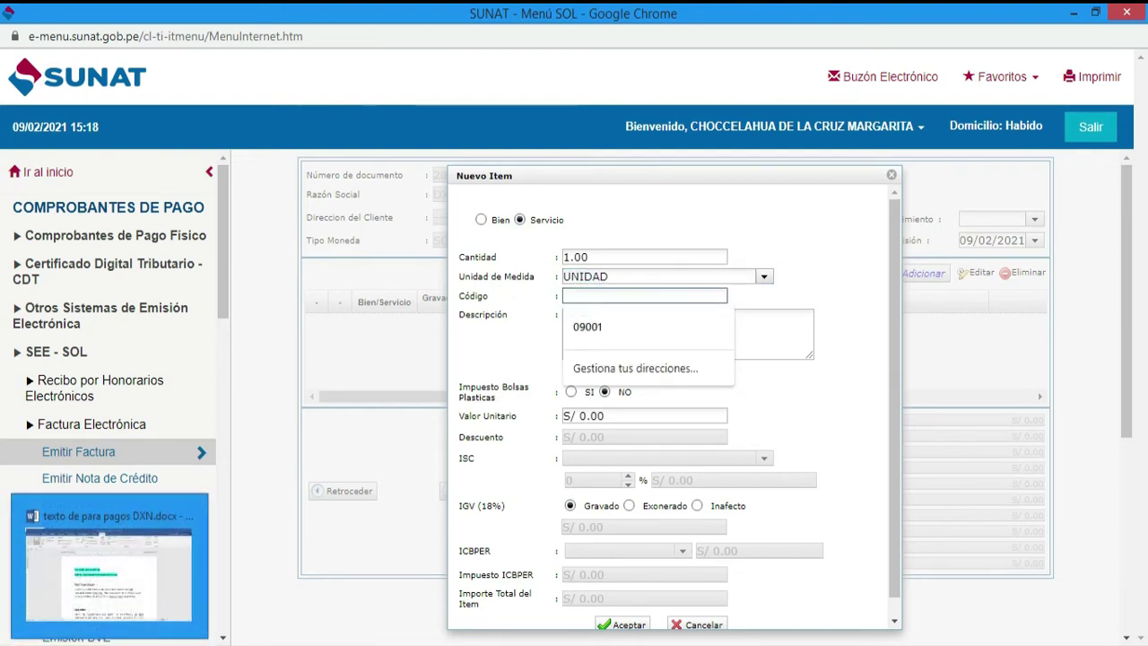
left_click(592, 290)
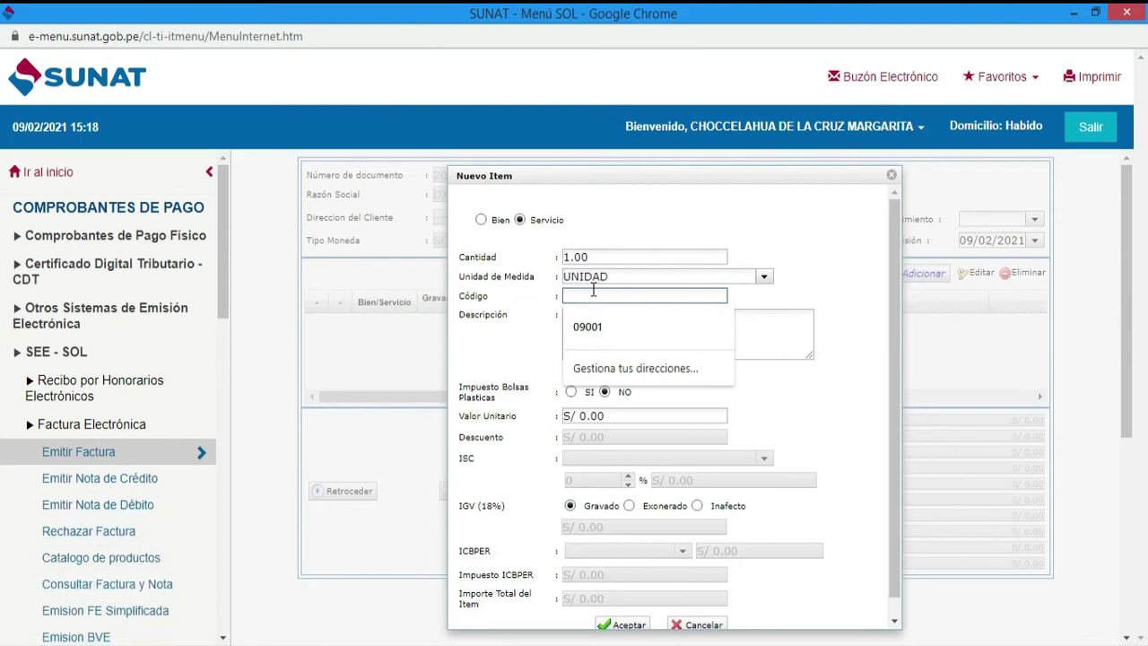
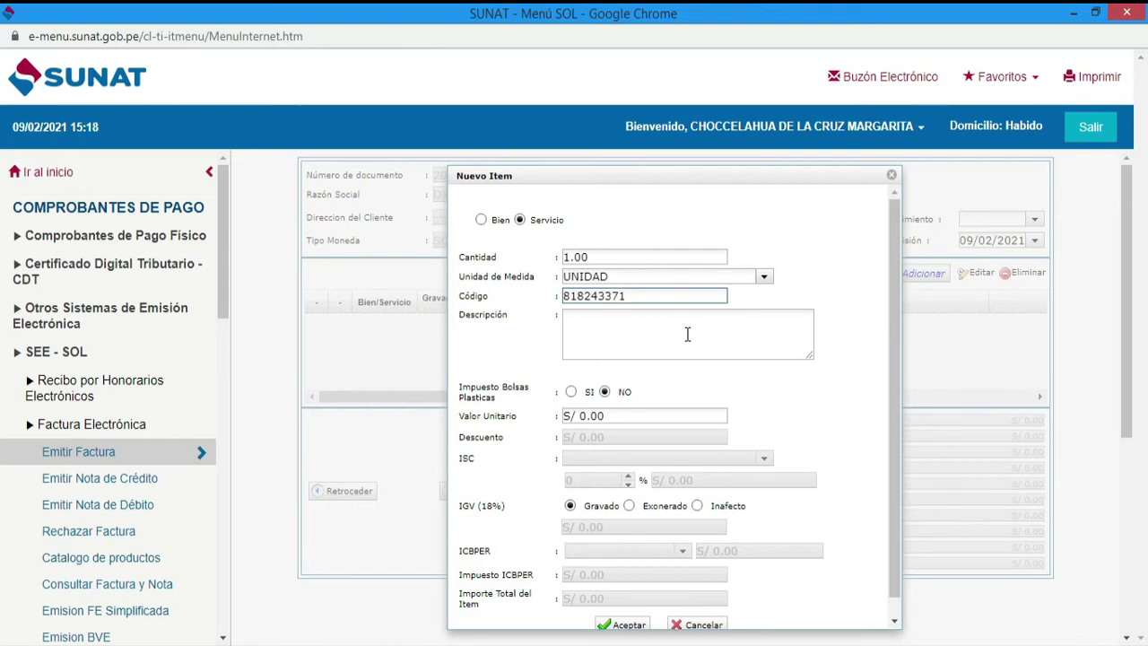
left_click(687, 334)
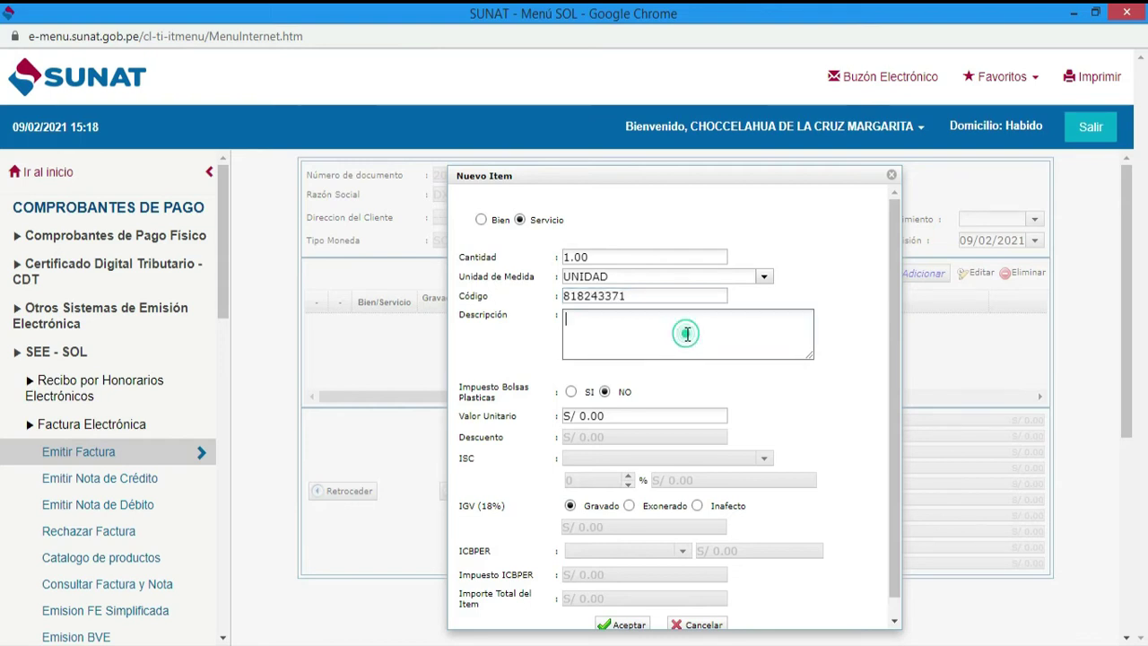
key("alt+Tab")
- Locate the PAGO DE COMISIONES text and check its 'PERU SAC. ANO 2021' wording
left_click(667, 328)
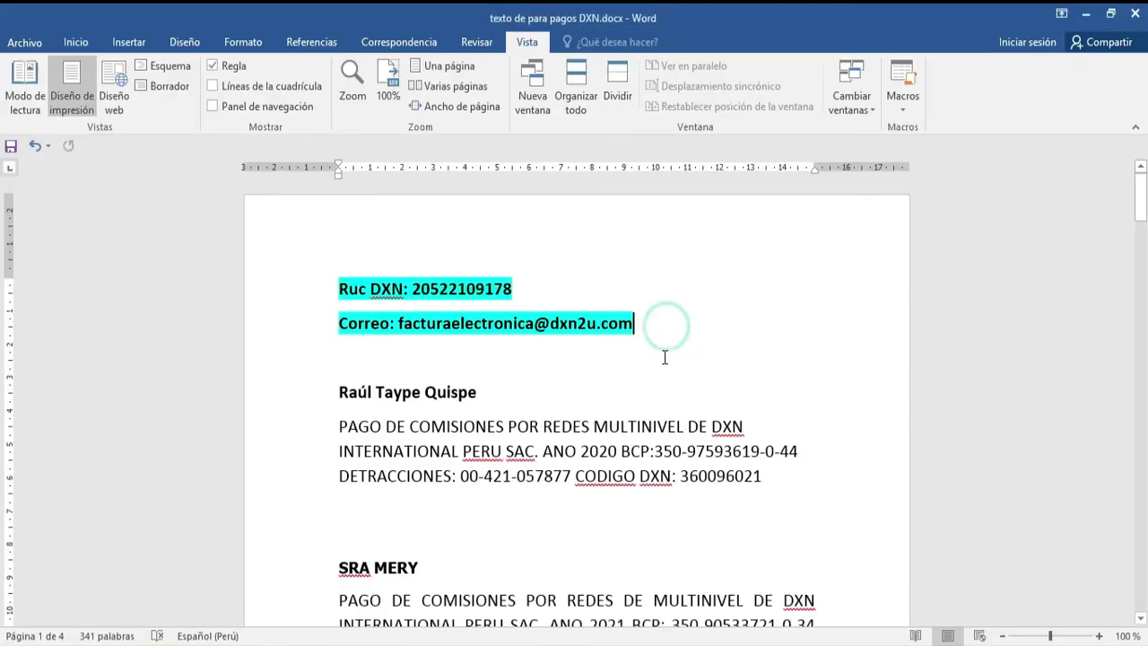
scroll(664, 341, "down", 10)
scroll(660, 359, "down", 15)
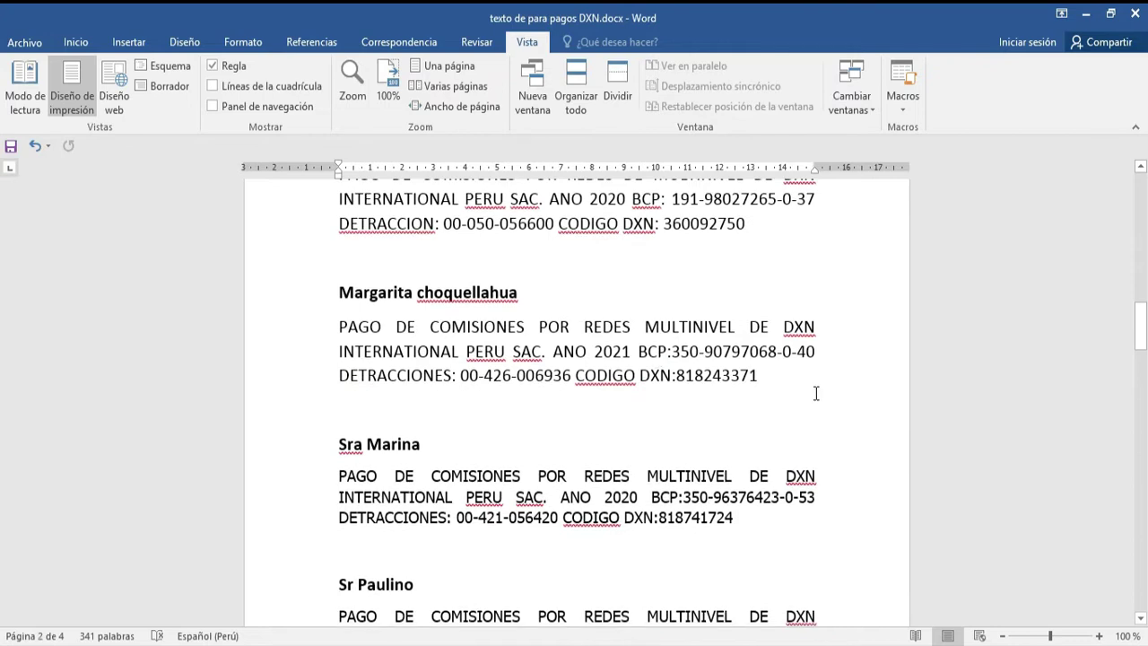
left_click(341, 328)
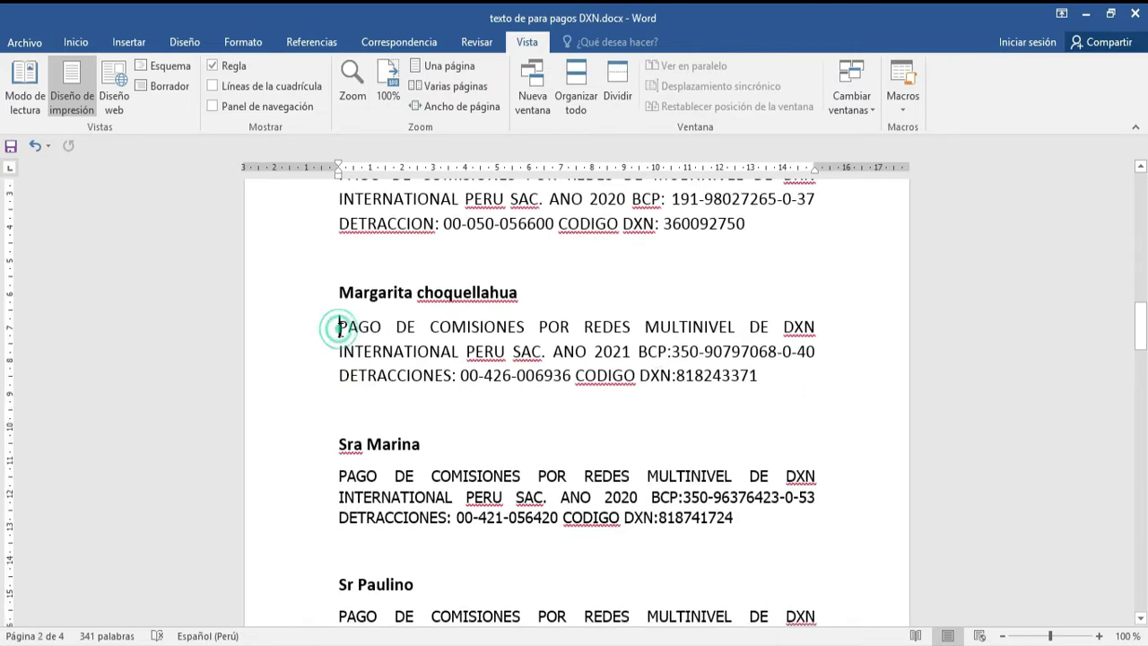
left_click_drag(341, 326, 379, 328)
key("Down")
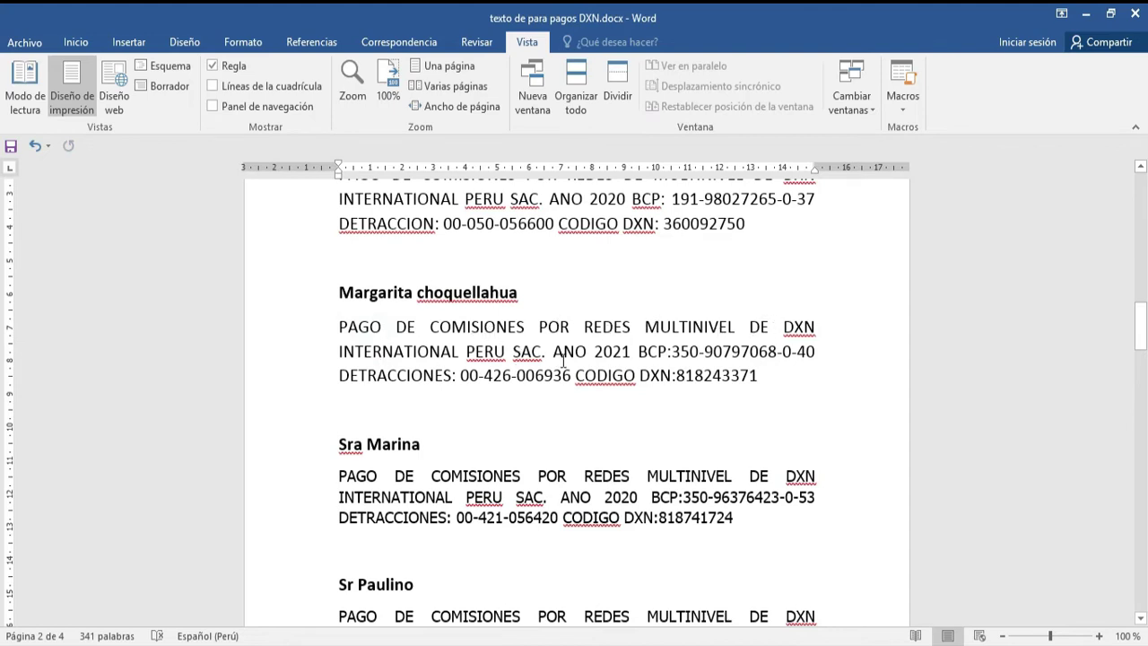
left_click_drag(630, 351, 467, 351)
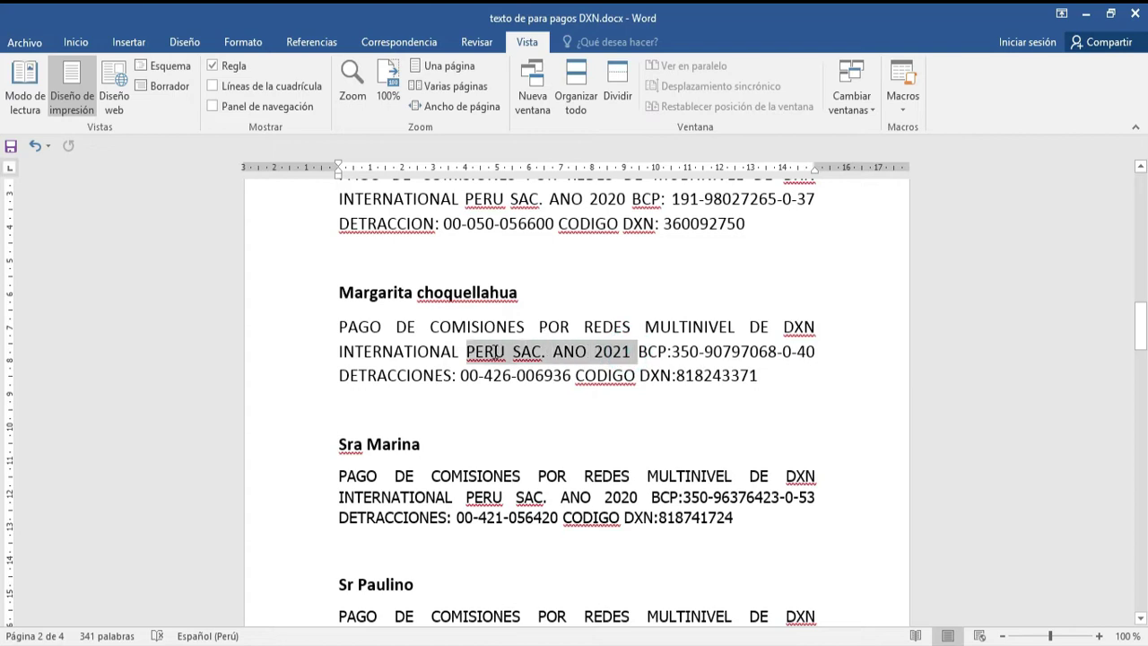
left_click(613, 375)
double_click(630, 351)
left_click(598, 412)
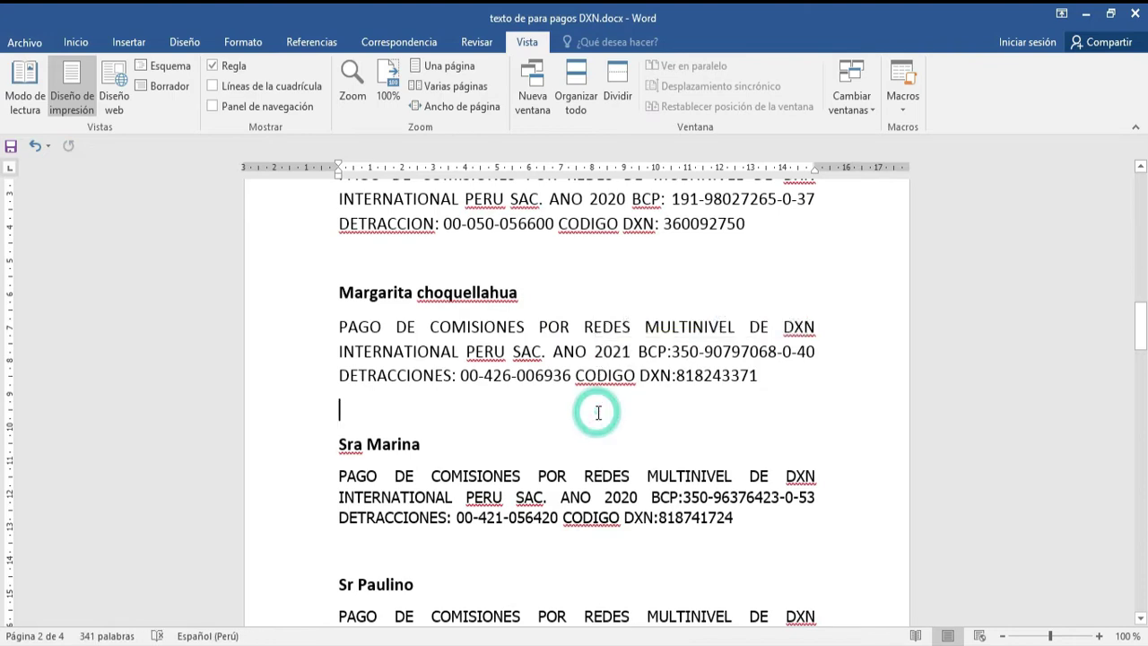
- Copy the whole DXN commission payment paragraph and return to the SUNAT description box
left_click_drag(759, 377, 341, 328)
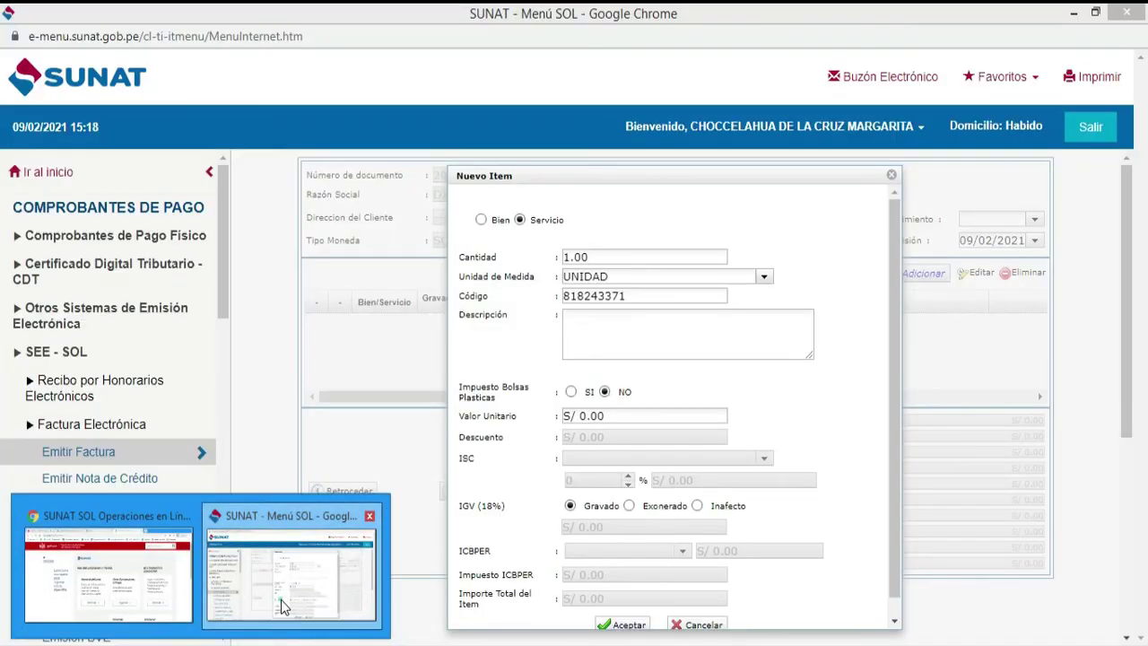
left_click(282, 605)
left_click(635, 348)
- Paste the commission payment text as the item description, then start on Valor Unitario
key("ctrl+v")
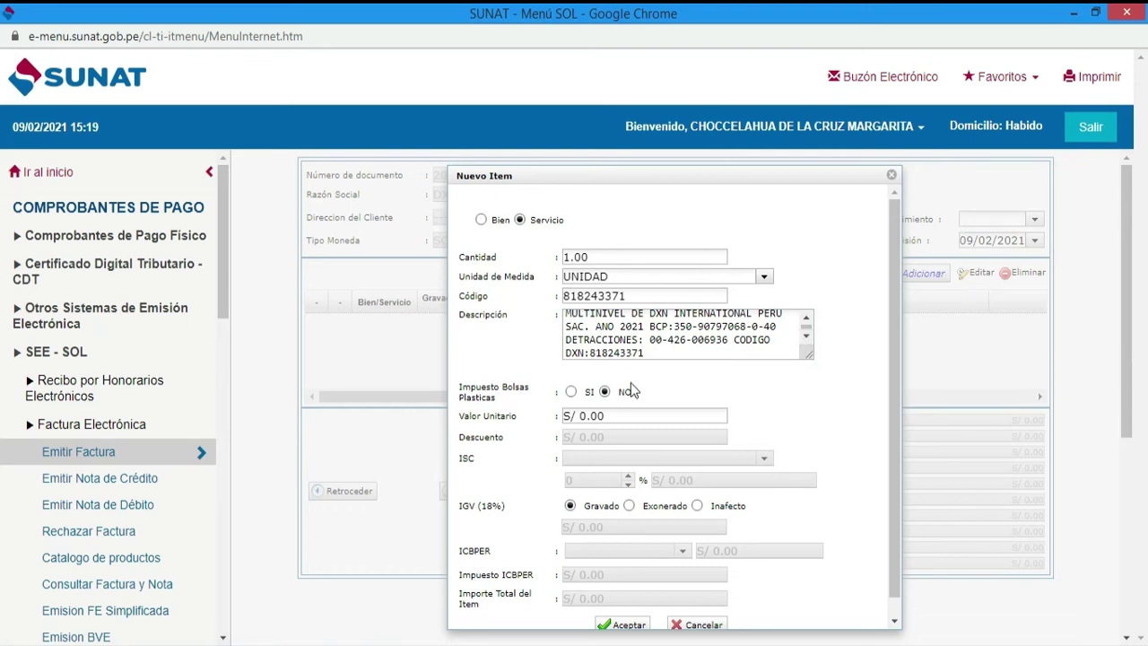
left_click_drag(456, 416, 529, 421)
left_click(610, 416)
mouse_move(193, 644)
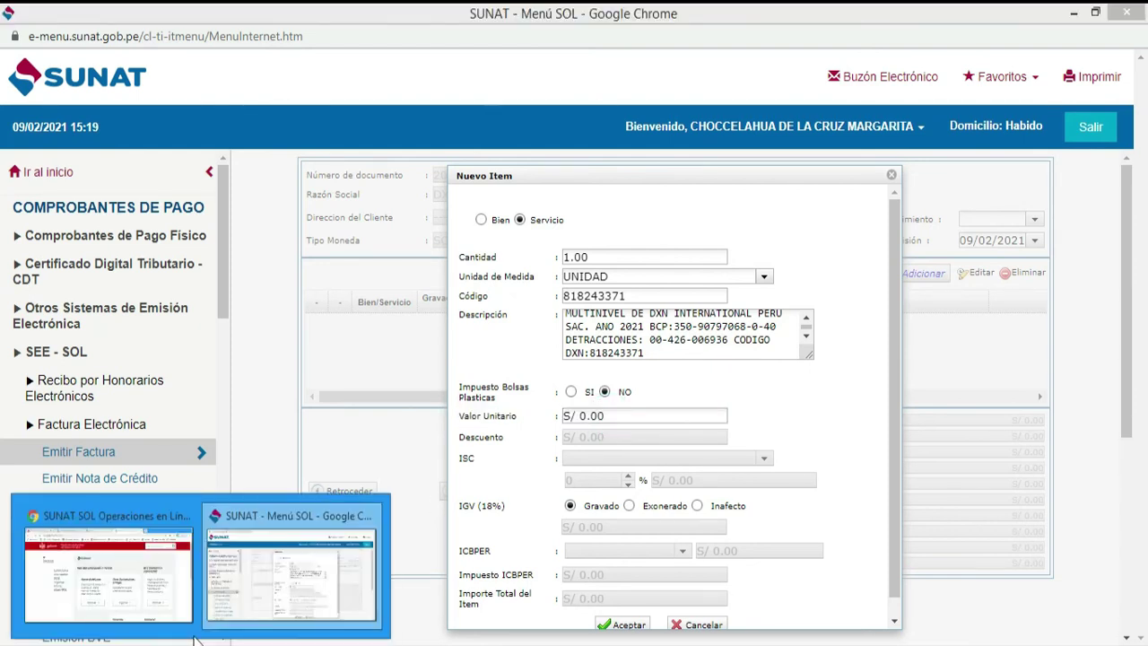
left_click(139, 576)
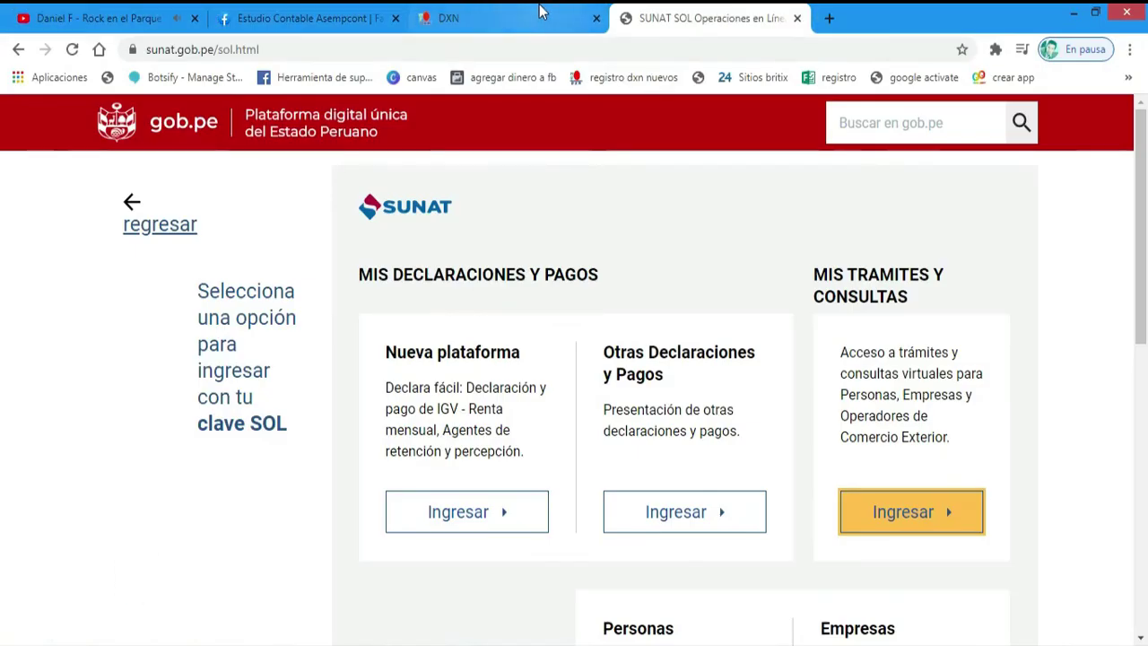
- Look up the 362.96 current-year bonus balance in DXN eWorld, then start a new tab typing 'cal'
left_click(466, 18)
double_click(883, 354)
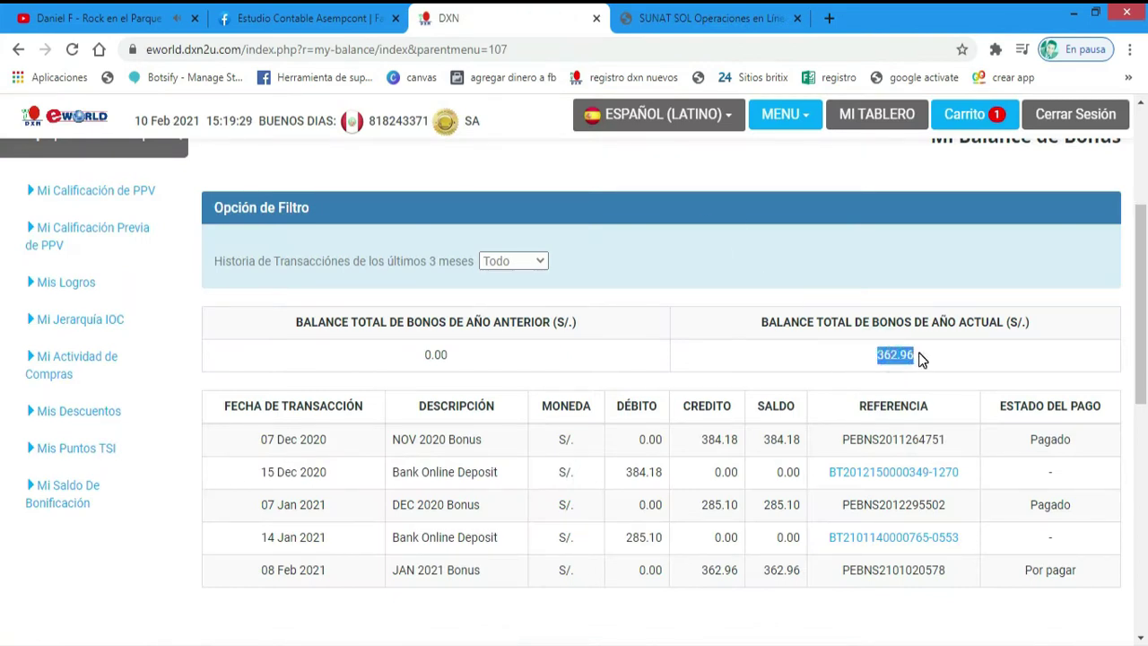
left_click(920, 359)
left_click(829, 18)
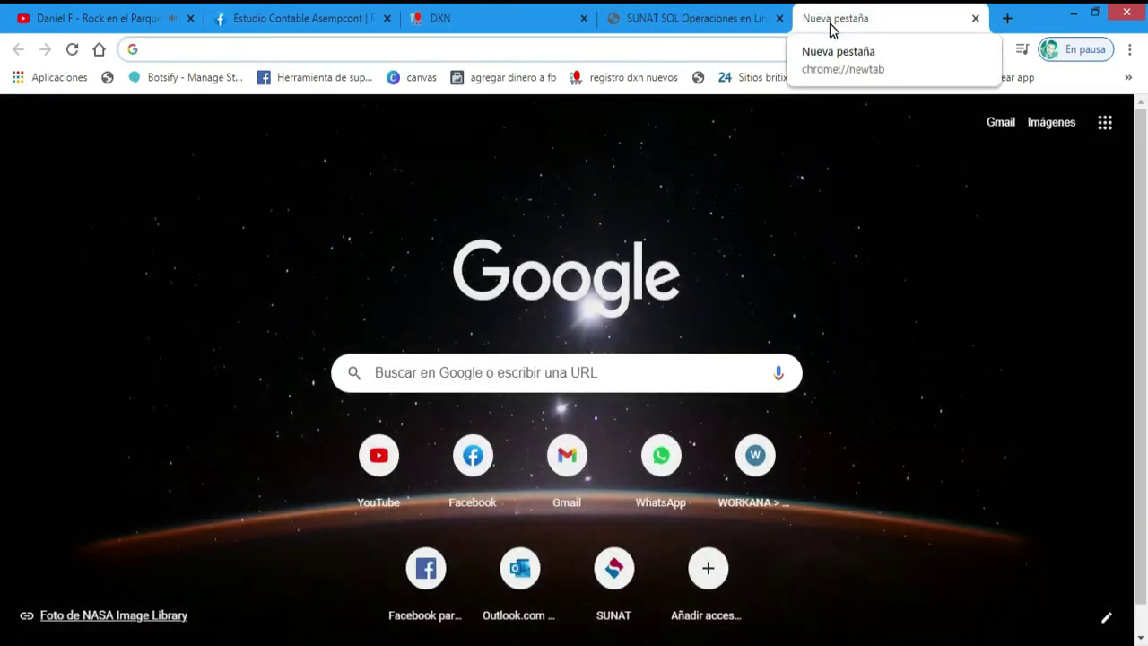
type("cal")
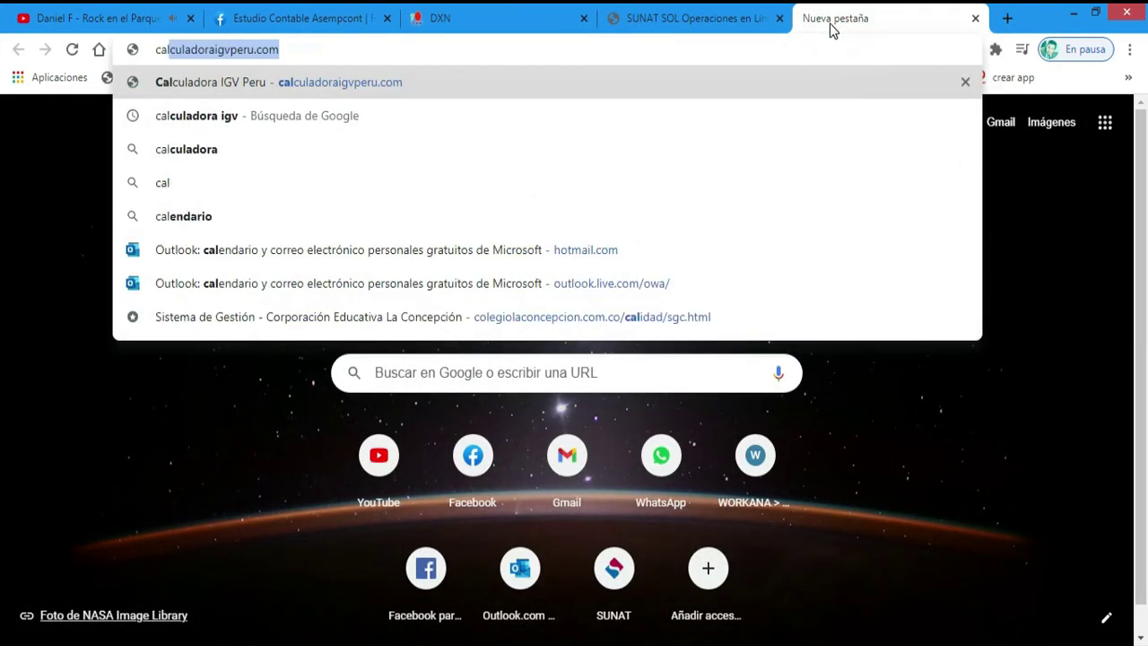
- Load calculadoraigvperu.com and copy the 362.96 bonus balance from the DXN tab
key("Return")
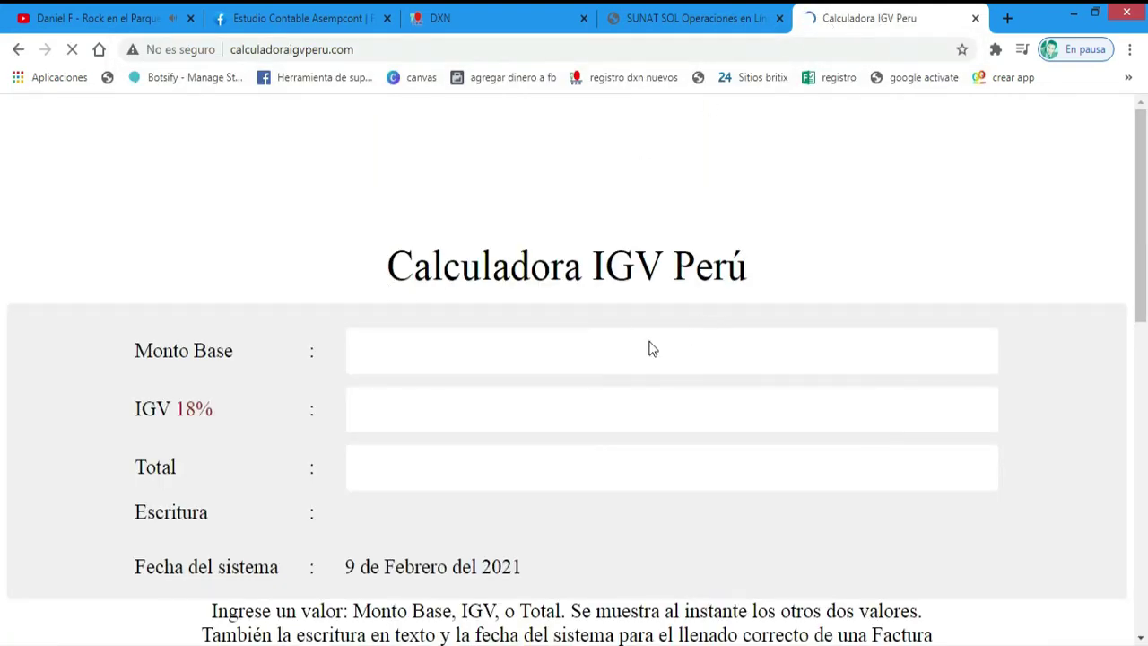
left_click(440, 18)
left_click_drag(870, 356, 913, 353)
key("ctrl+c")
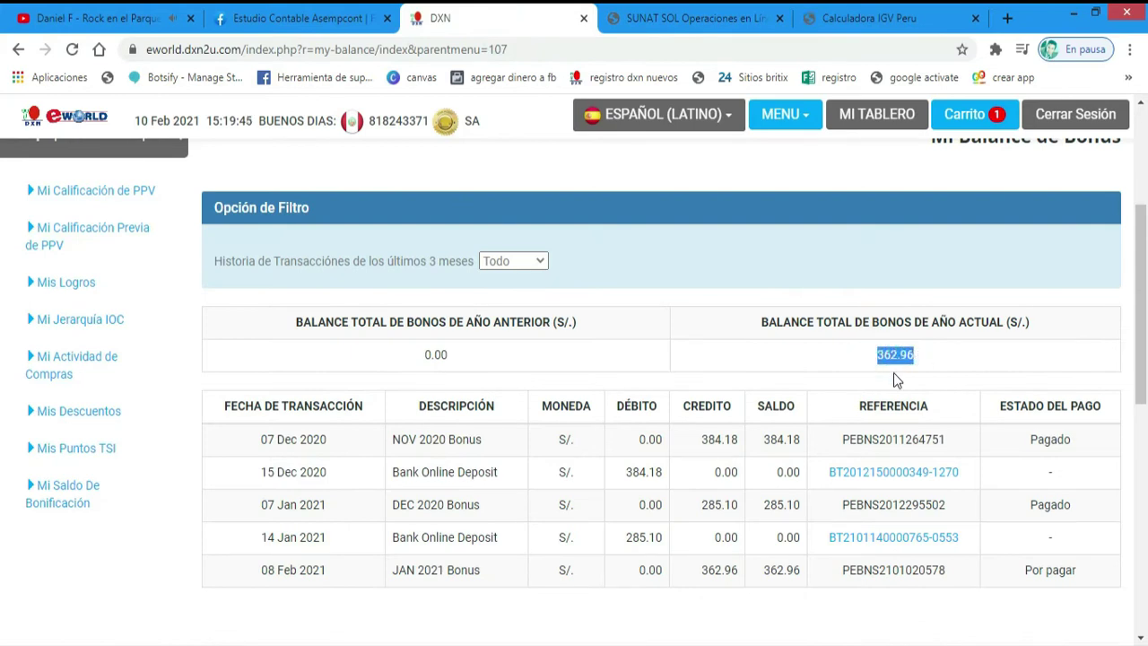
left_click(886, 19)
- Enter 362.96 as the calculator's Total and copy the resulting 307.59 base amount
left_click(445, 473)
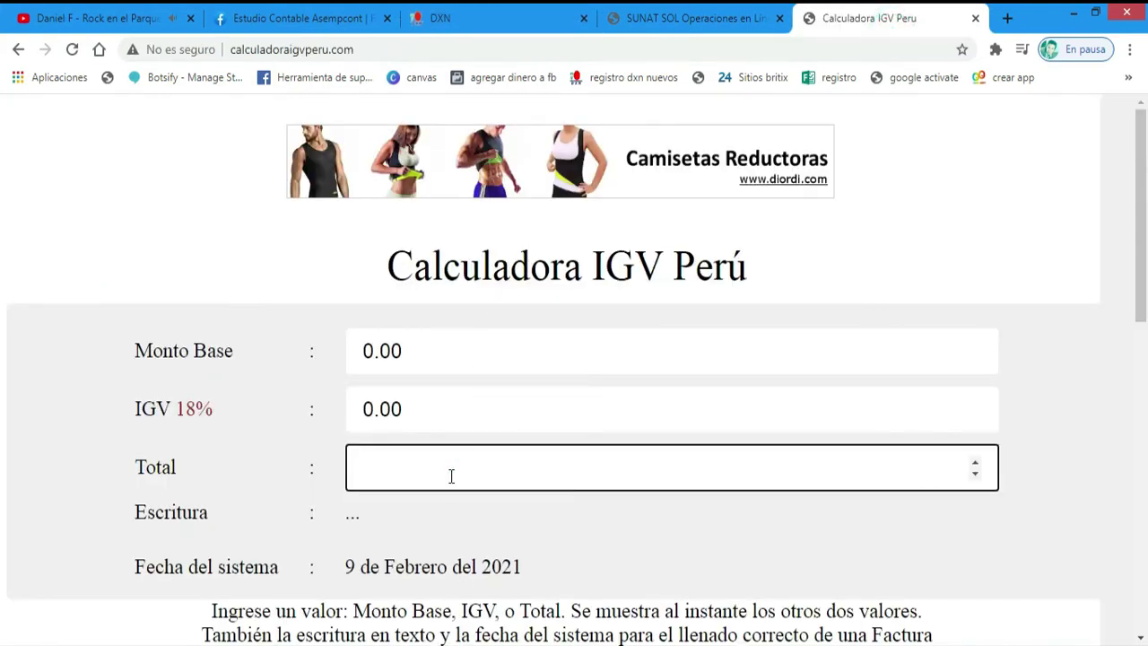
key("ctrl+v")
left_click(400, 510)
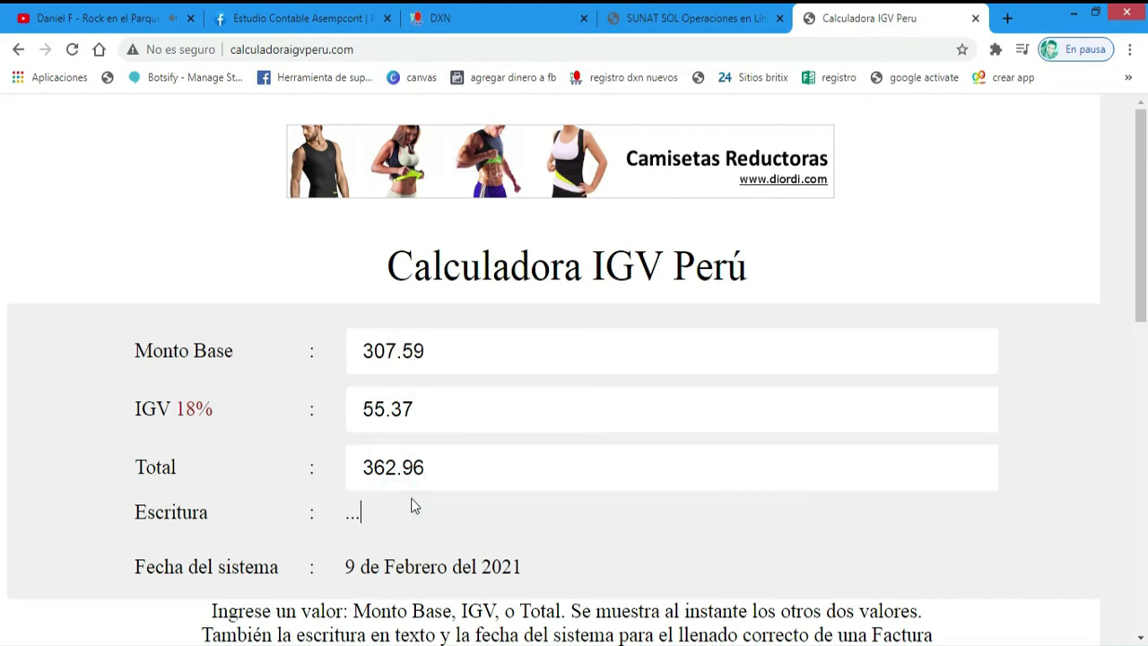
left_click_drag(445, 349, 332, 356)
key("ctrl+c")
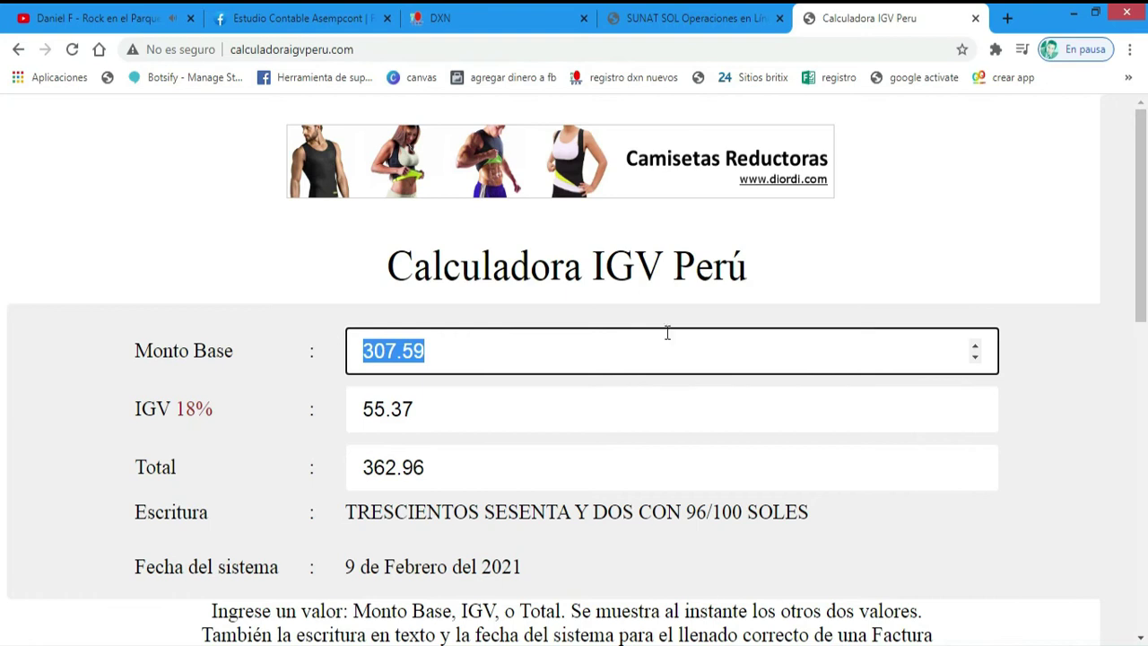
key("alt+Tab")
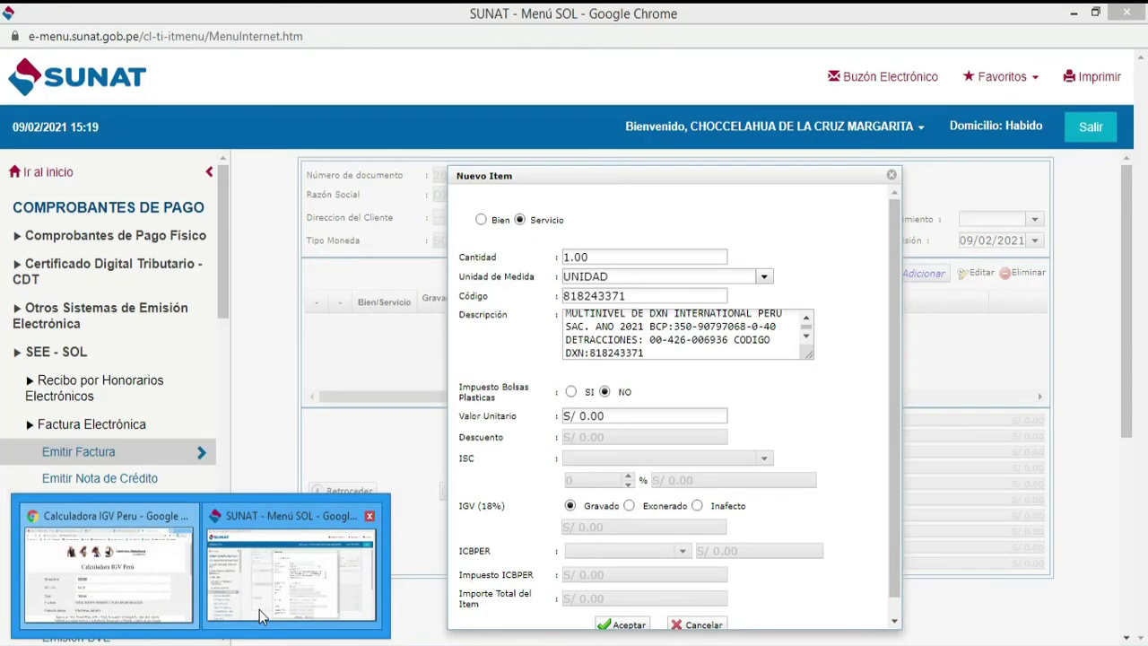
- Paste 307.59 into Valor Unitario so the item computes IGV 55.37 and total 362.96
left_click(625, 418)
key("ctrl+v")
left_click(834, 437)
scroll(846, 415, "down", 1)
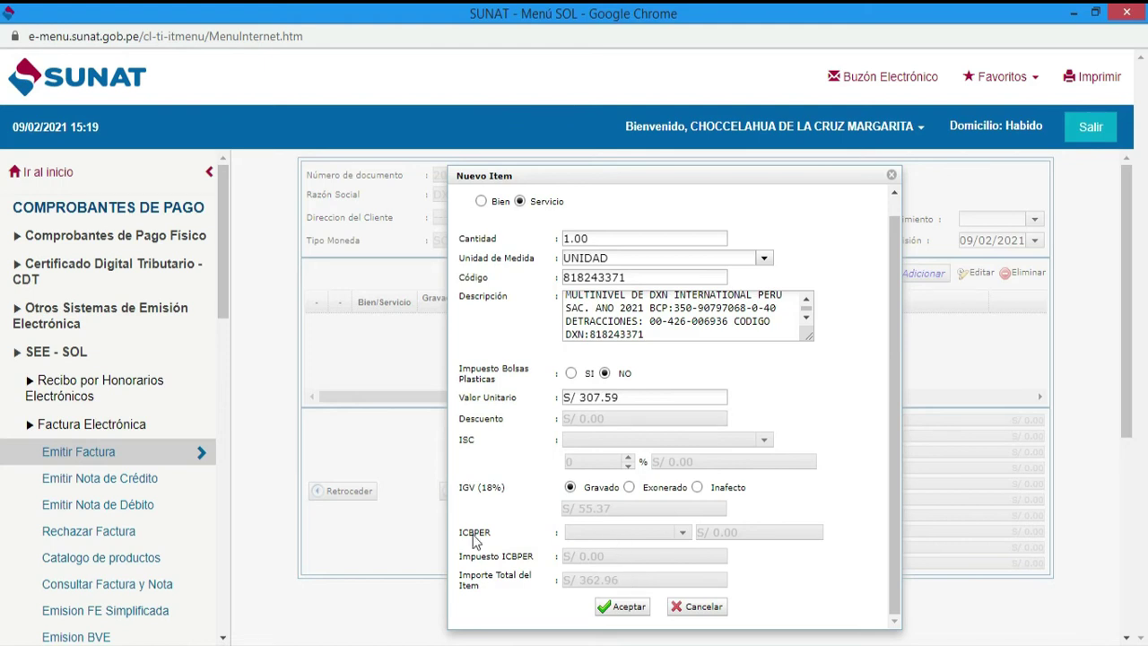
- Compare the calculator's 362.96 total with the DXN bonus balance, then go back to the SUNAT item form
mouse_move(201, 639)
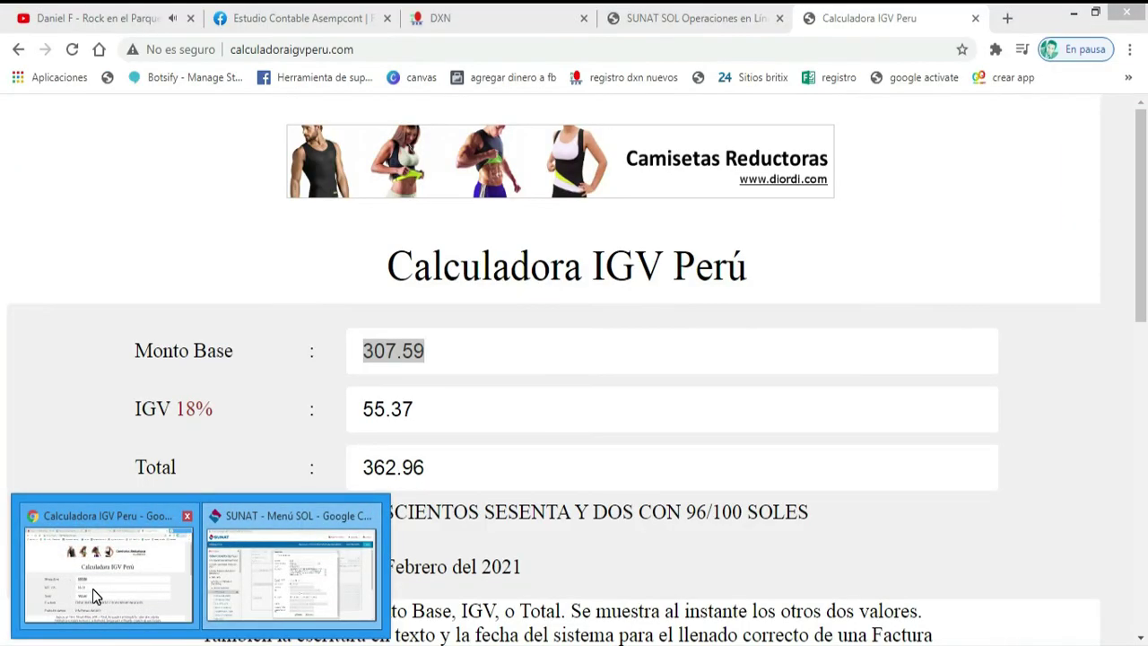
left_click(92, 588)
left_click(538, 20)
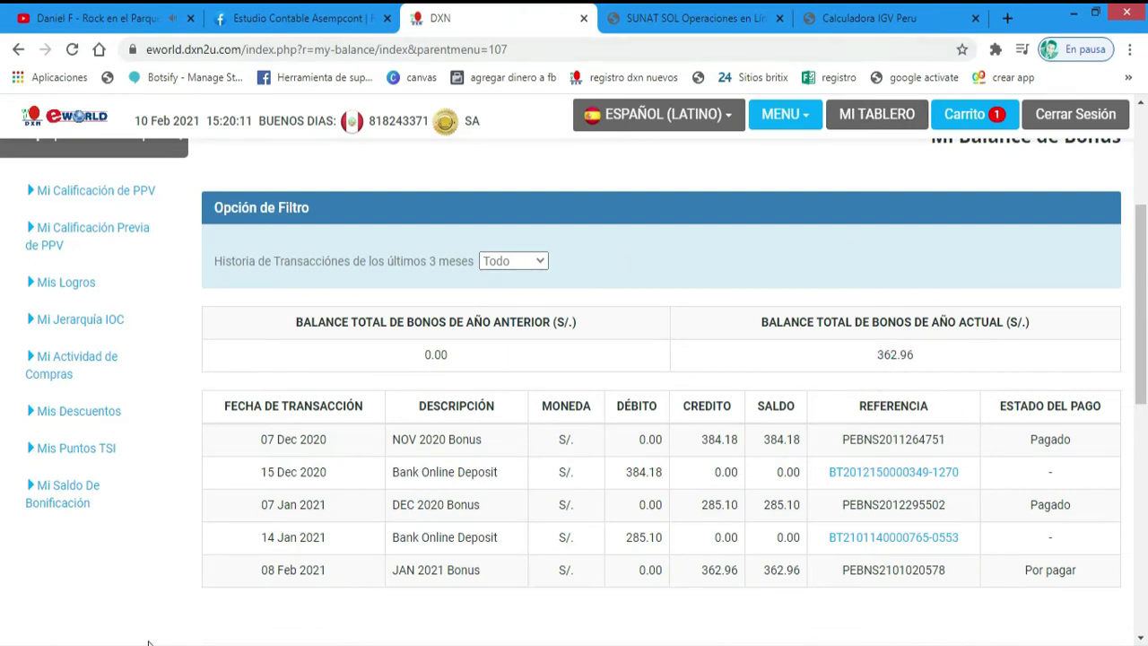
mouse_move(149, 643)
mouse_move(305, 619)
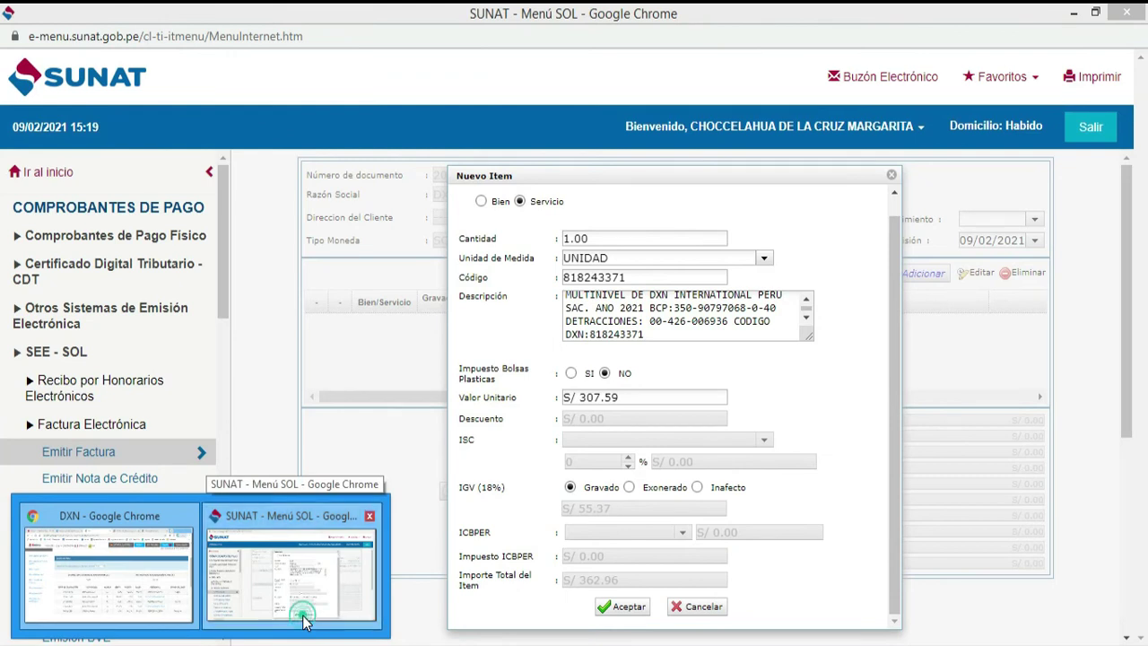
left_click(303, 618)
- Accept the Nuevo Item dialog, adding the service line with 55.37 IGV and S/ 362.96 total
left_click(622, 610)
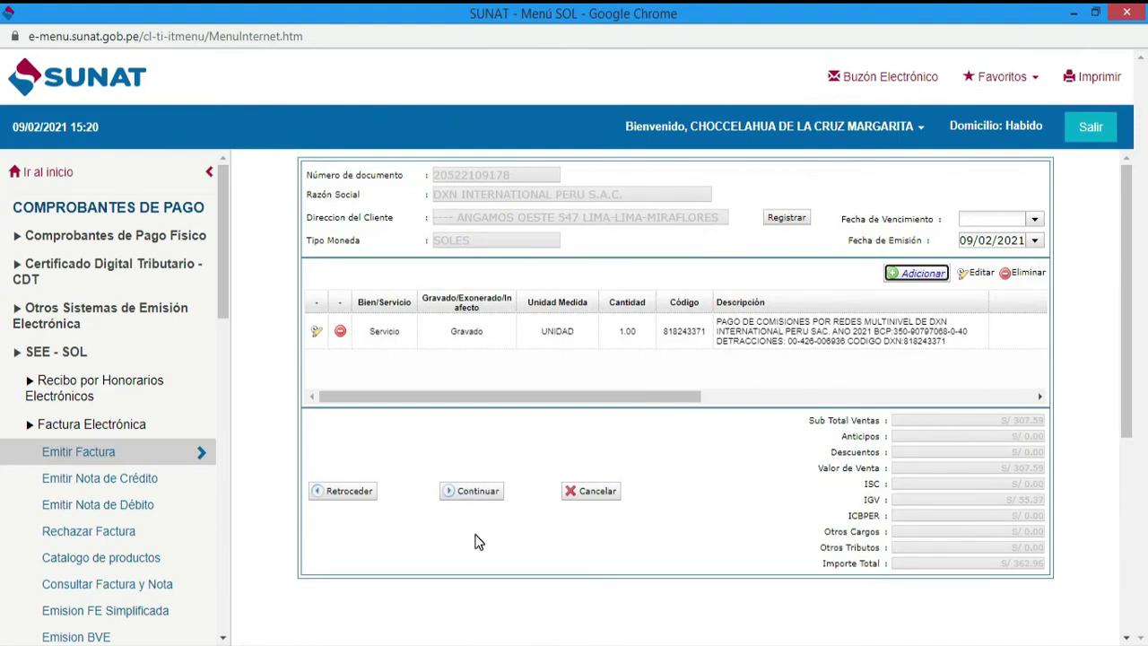
left_click(777, 341)
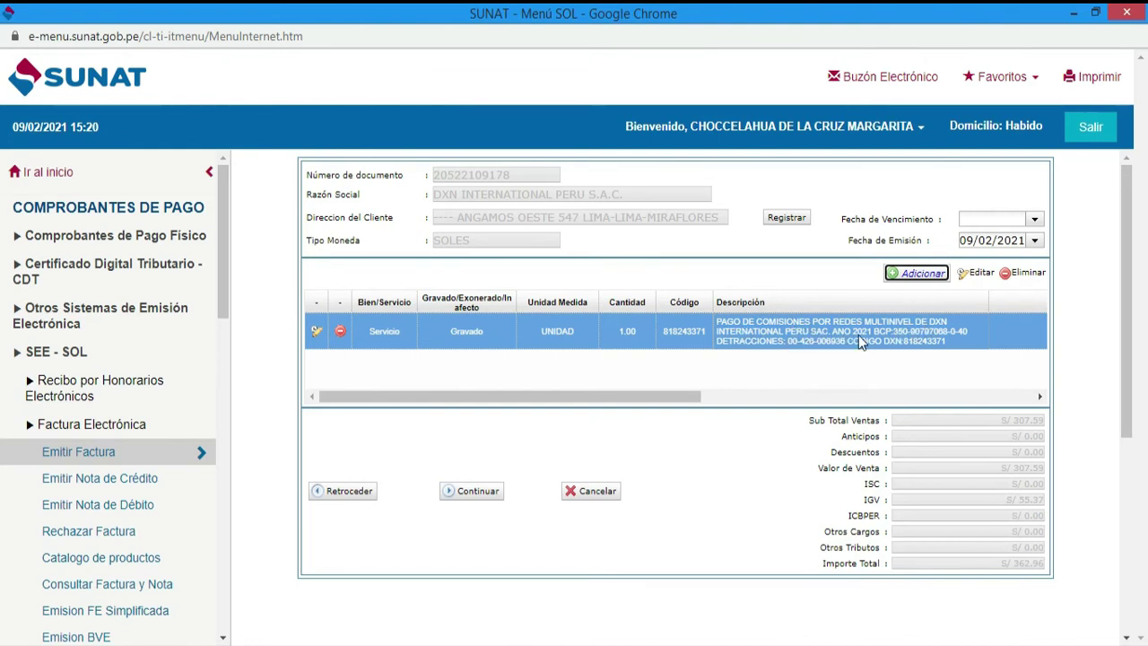
left_click(763, 350)
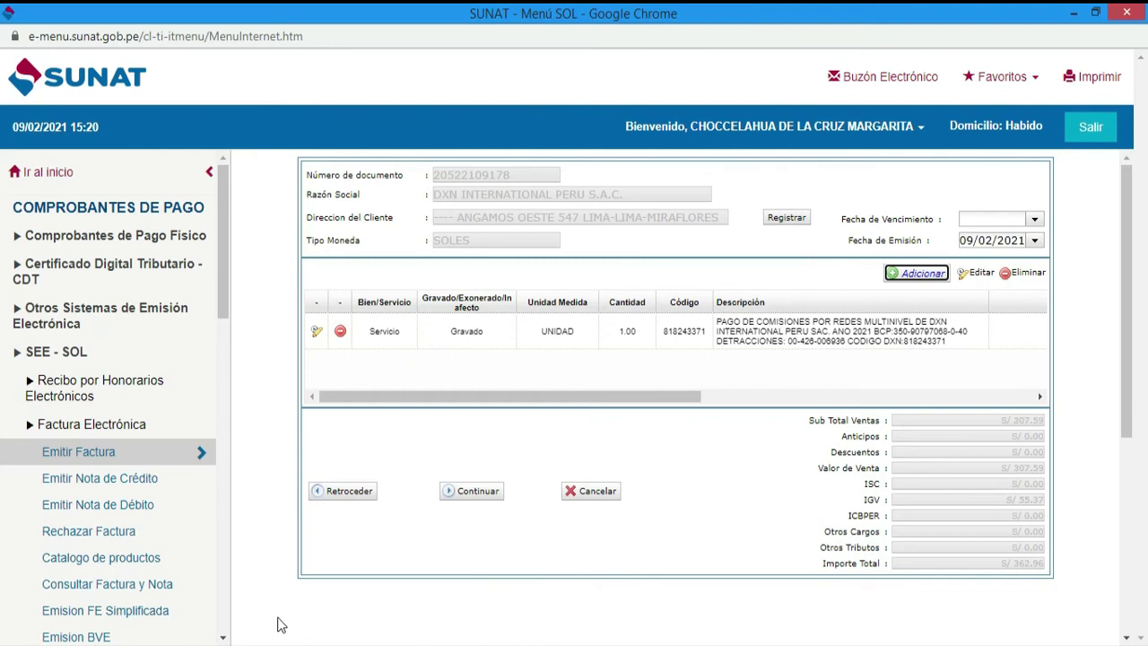
left_click(201, 641)
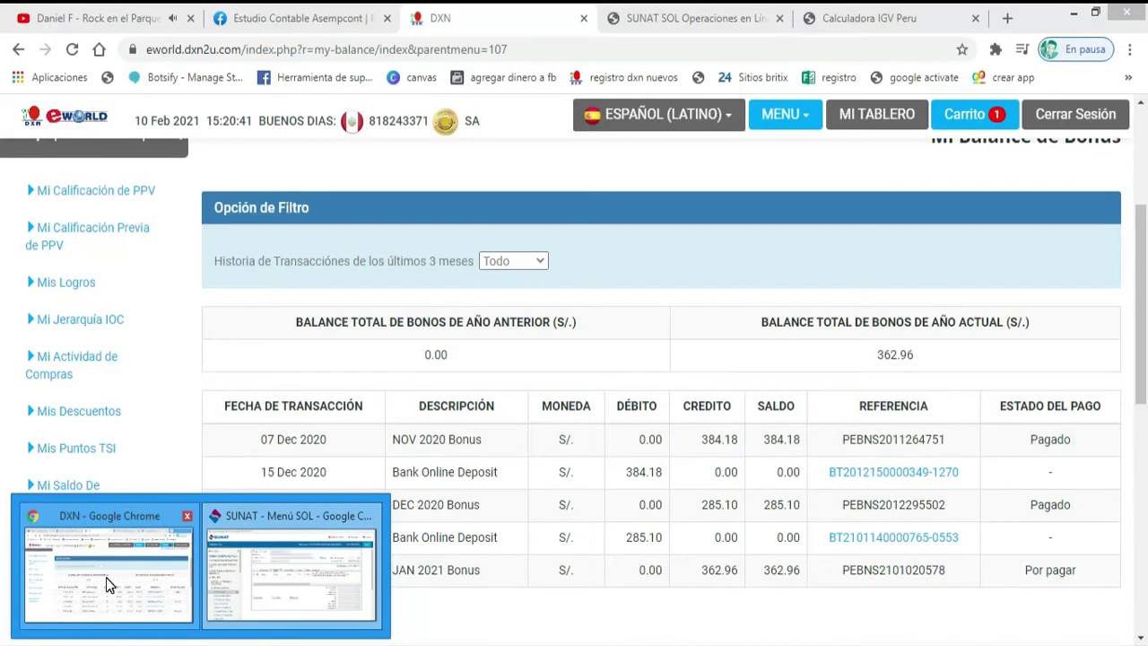
- Recheck the 362.96 balance in the DXN window, then switch back to the SUNAT invoice
left_click(106, 583)
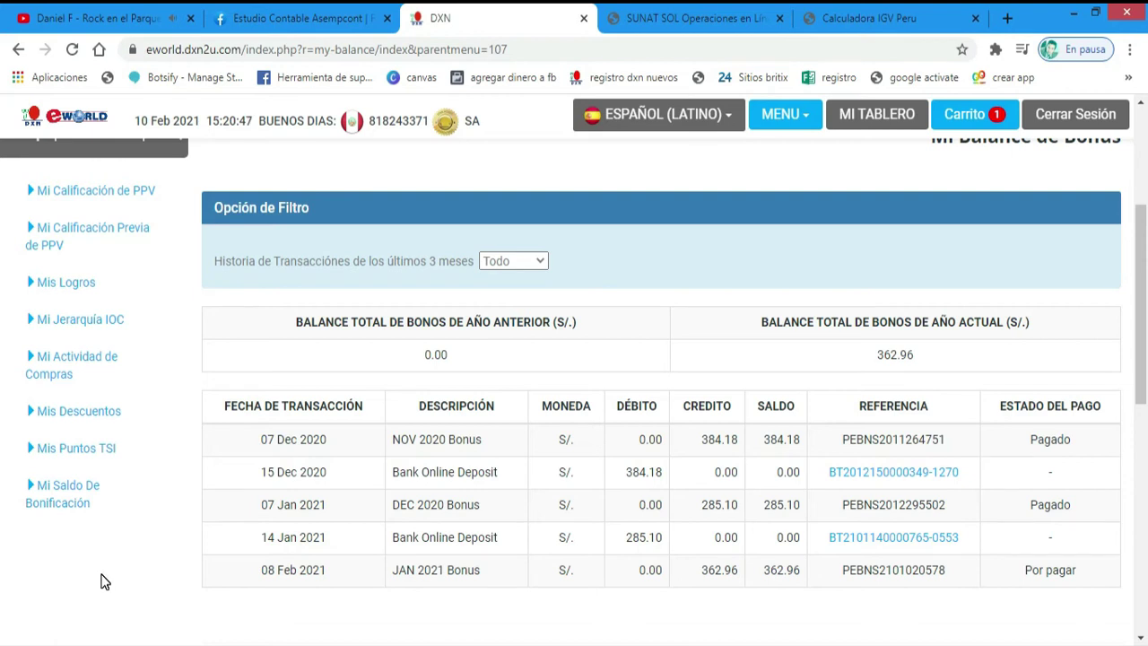
left_click(170, 638)
left_click(314, 602)
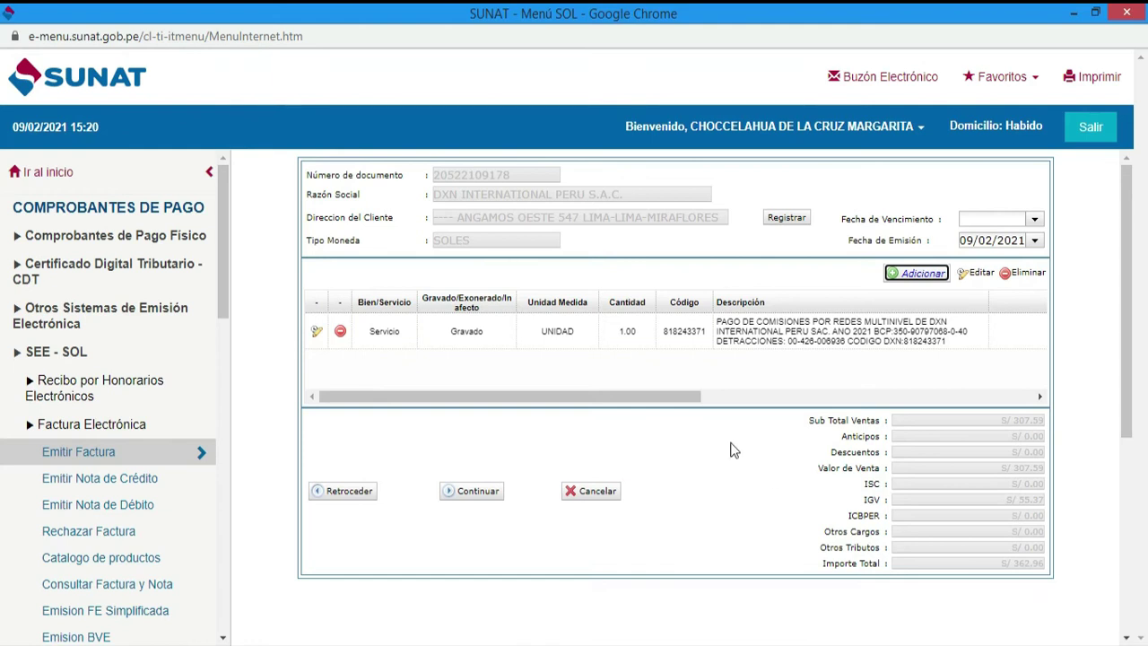
- Reopen the commission service line and reconfirm it at unit value 307.59, IGV 55.37, total 362.96
left_click(318, 333)
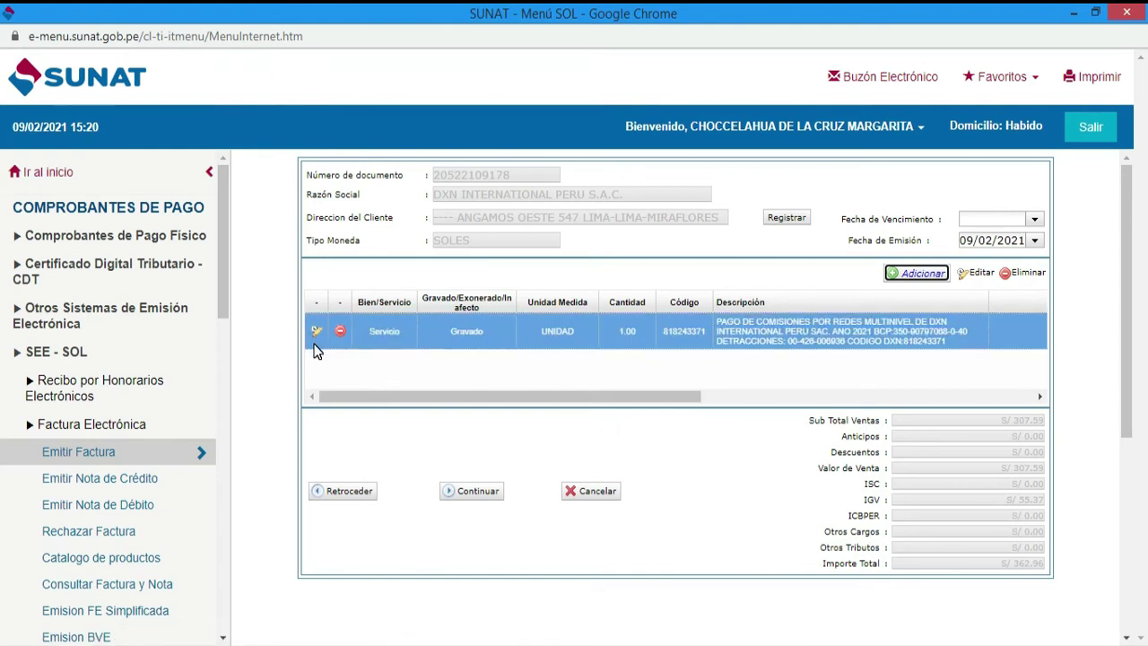
left_click(317, 334)
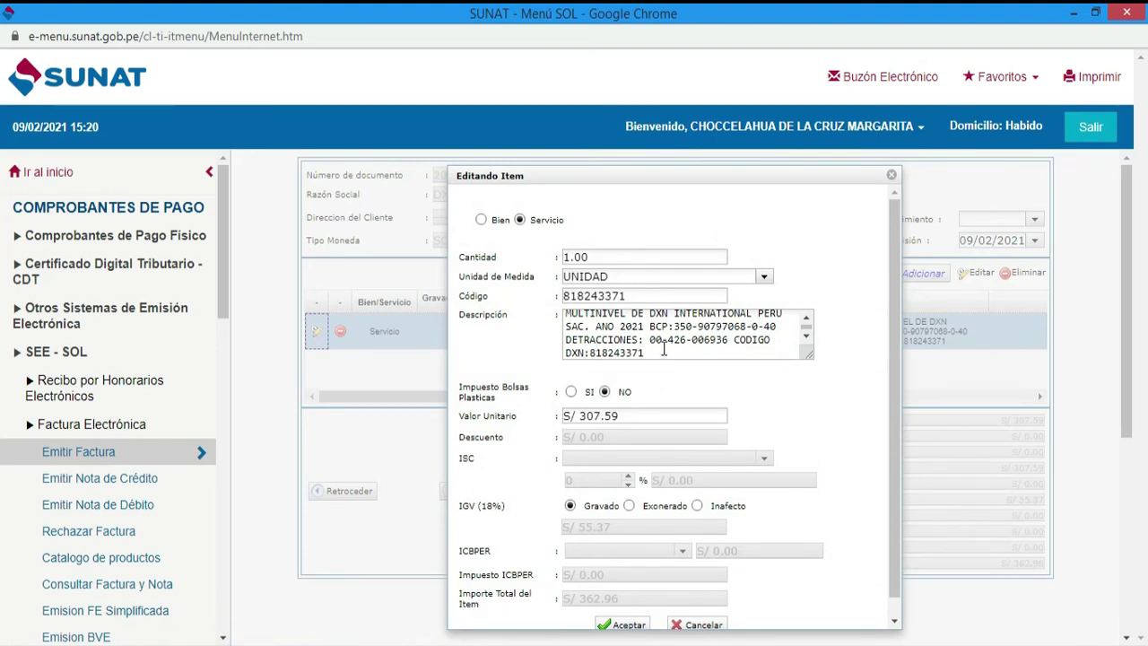
scroll(668, 376, "down", 1)
left_click(630, 608)
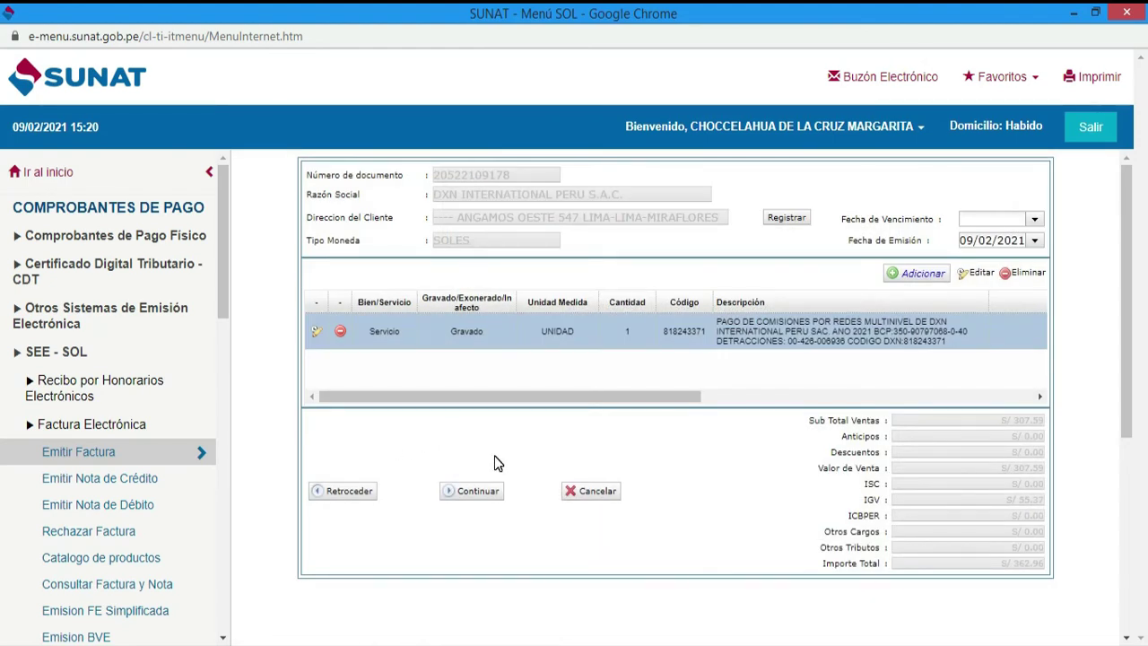
left_click(315, 337)
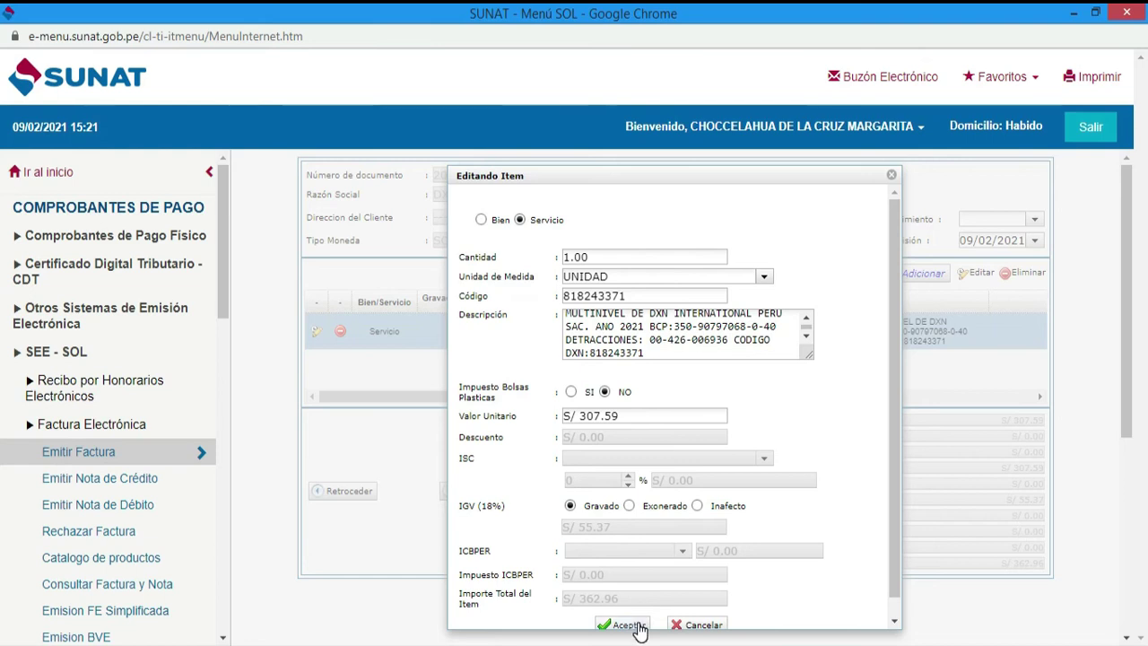
scroll(639, 631, "down", 1)
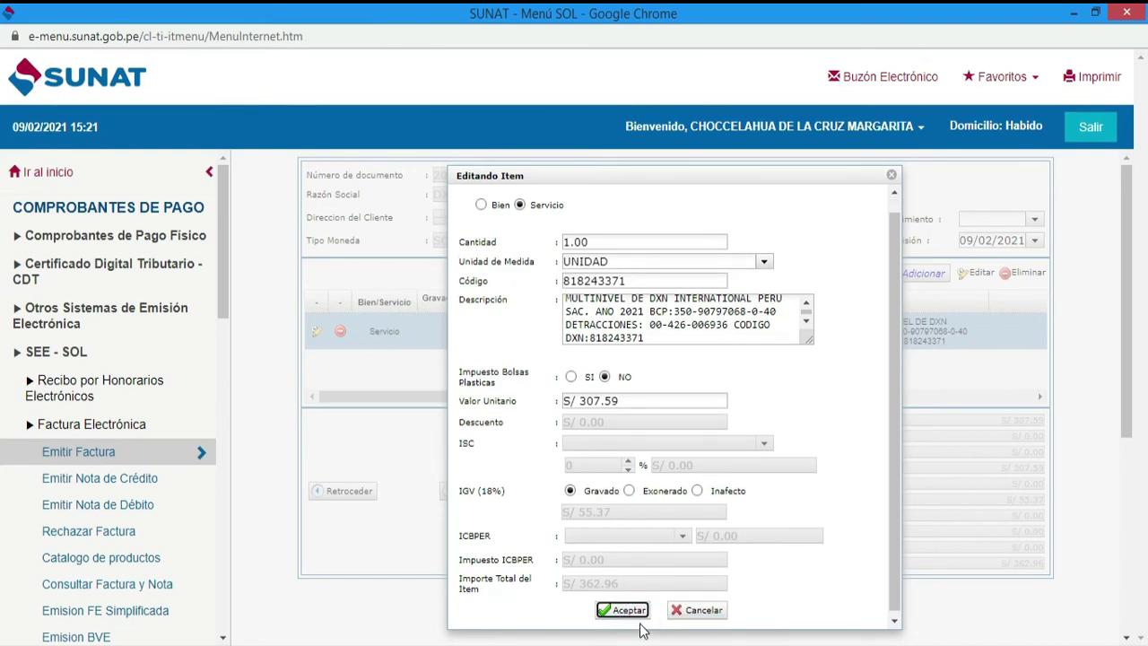
left_click(633, 617)
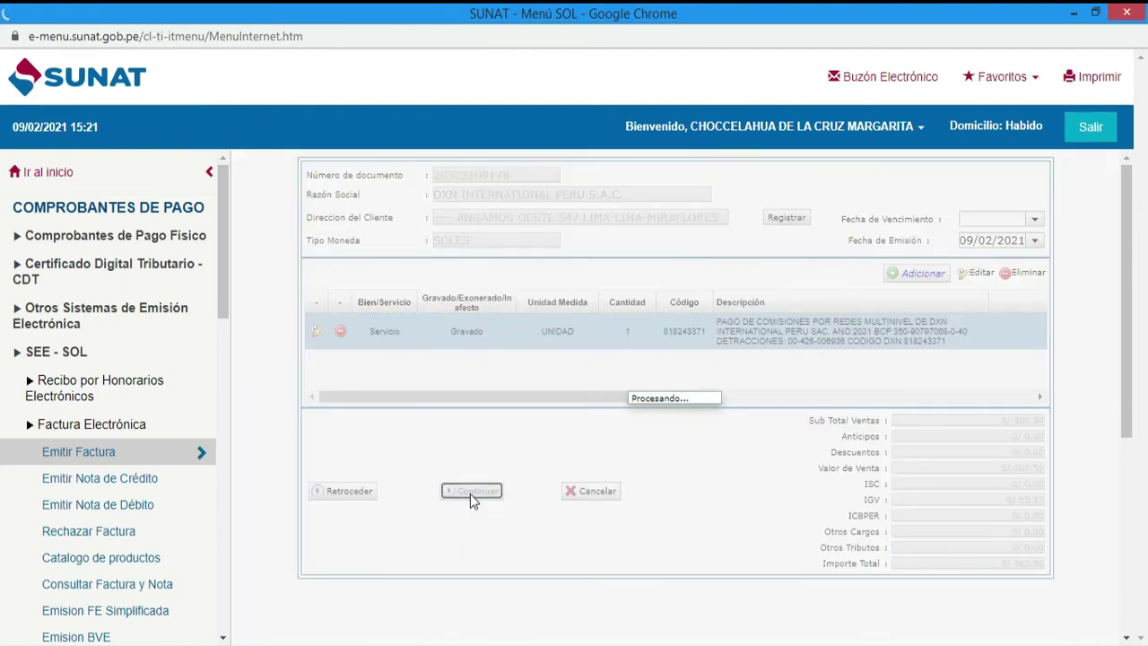
- Open the Preliminar de Factura Electrónica for DXN INTERNATIONAL PERU S.A.C. and review its S/ 362.96 total
left_click(631, 386)
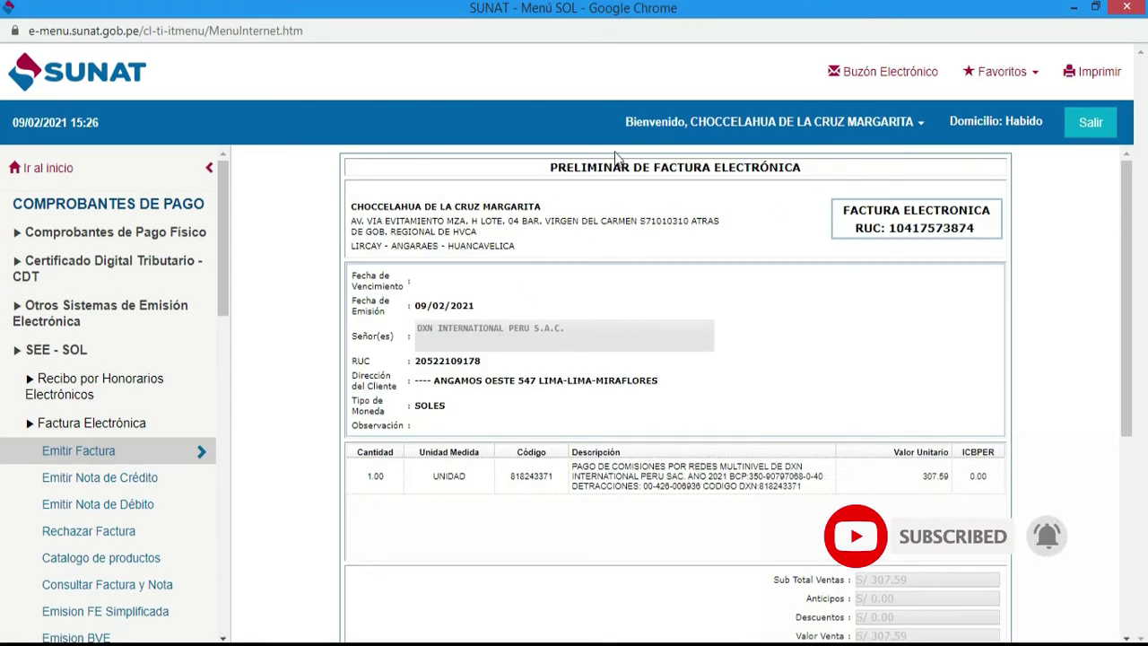
left_click_drag(543, 166, 793, 169)
left_click(791, 195)
scroll(761, 243, "down", 2)
left_click(613, 309)
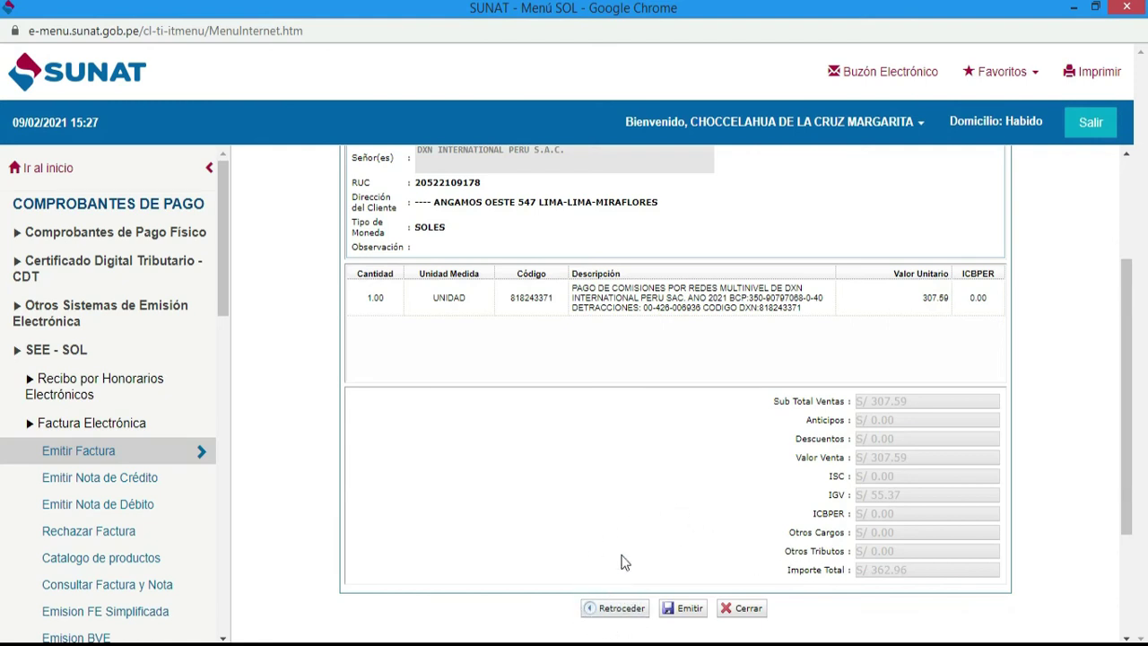
scroll(625, 562, "down", 1)
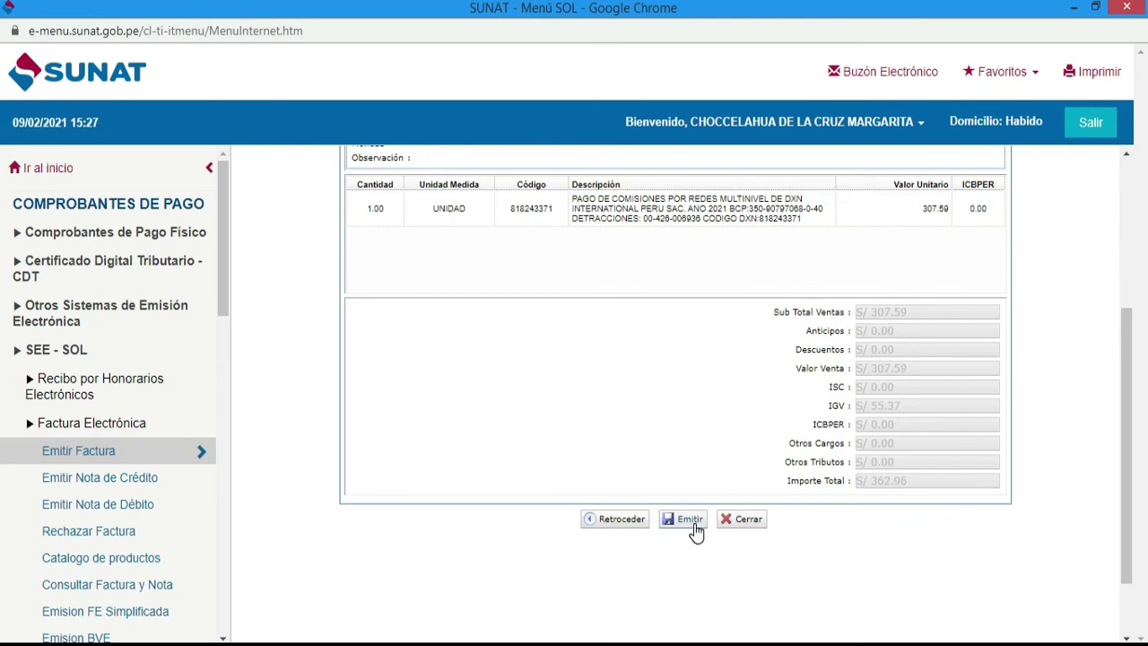
scroll(695, 531, "up", 1)
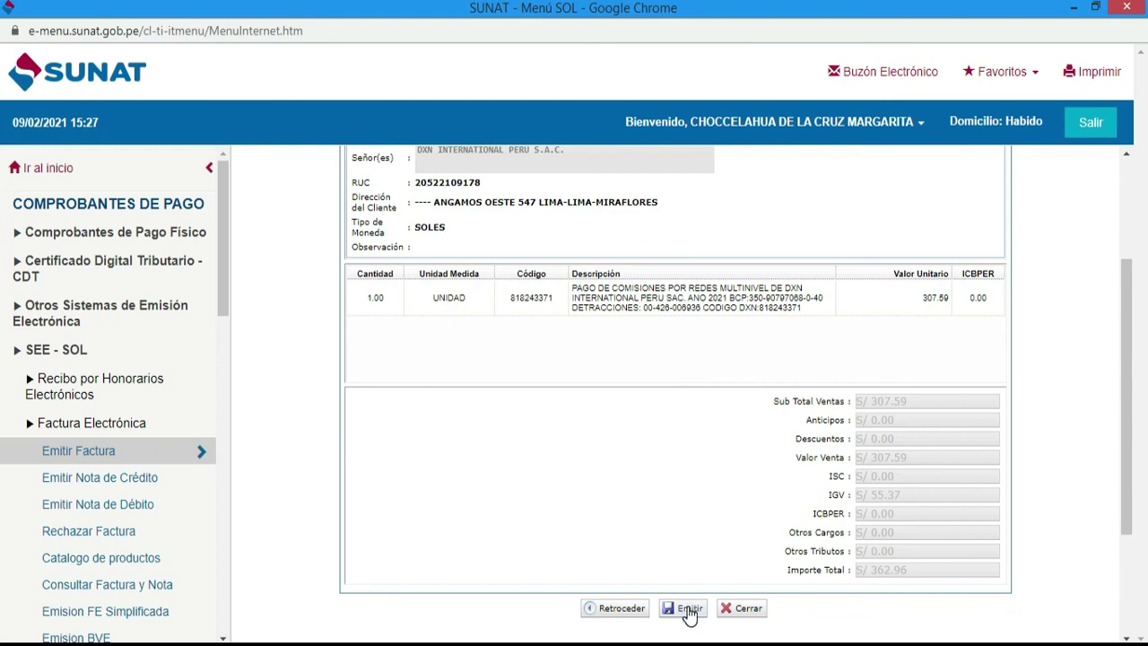
- Issue the previewed invoice with Emitir and confirm it, generating number E001-17
left_click(689, 614)
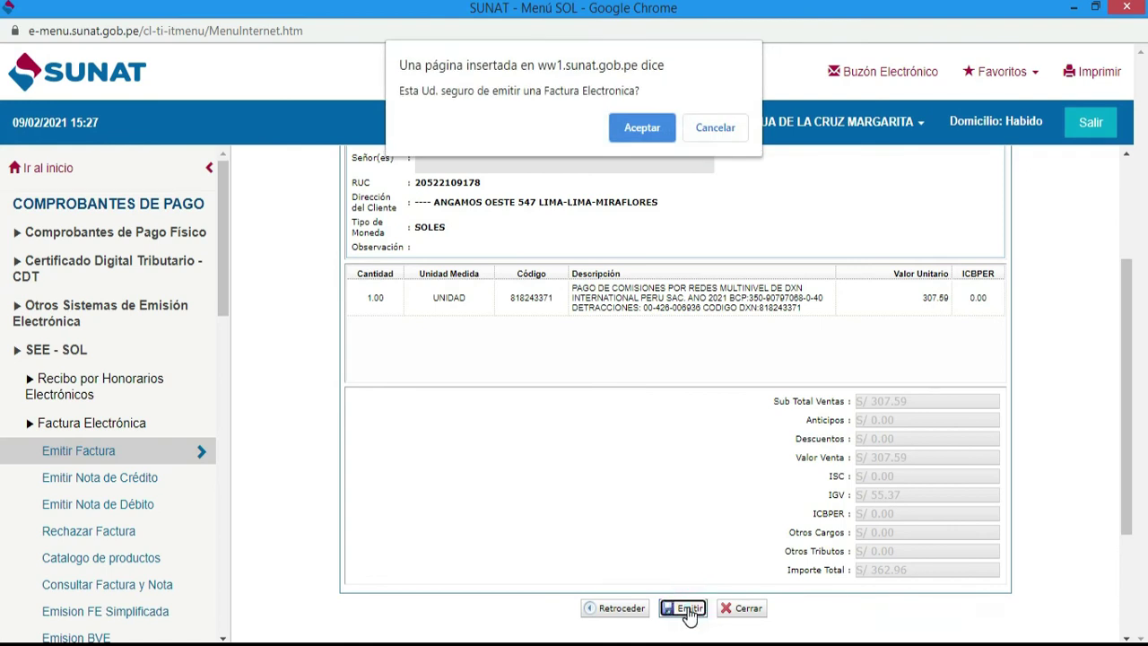
left_click(639, 128)
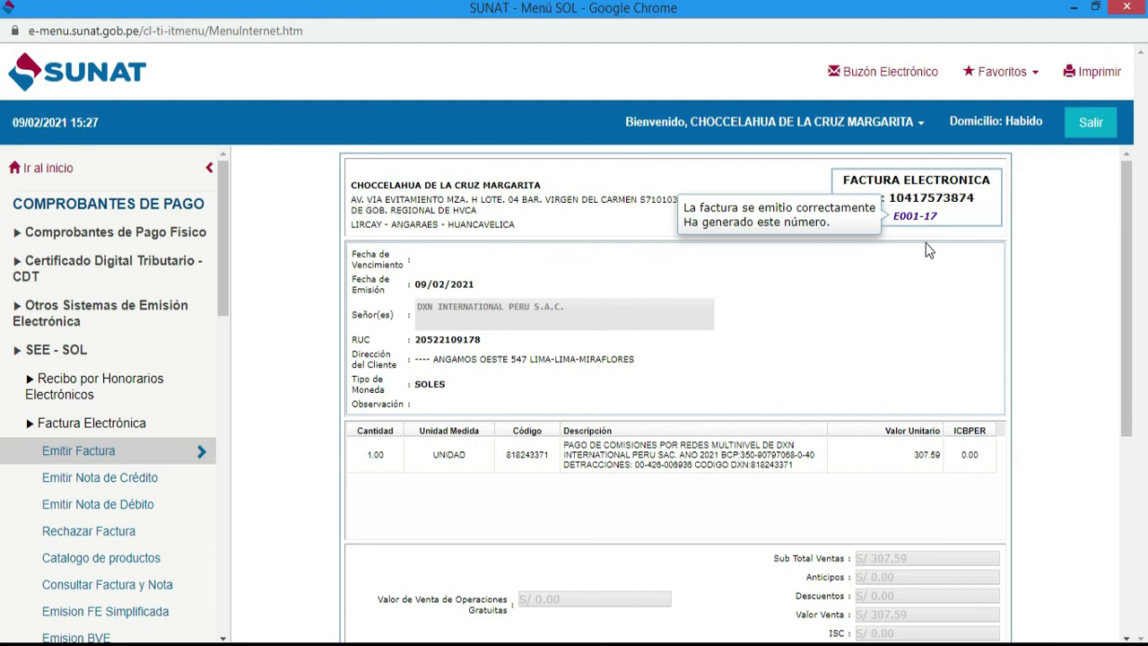
scroll(926, 248, "down", 1)
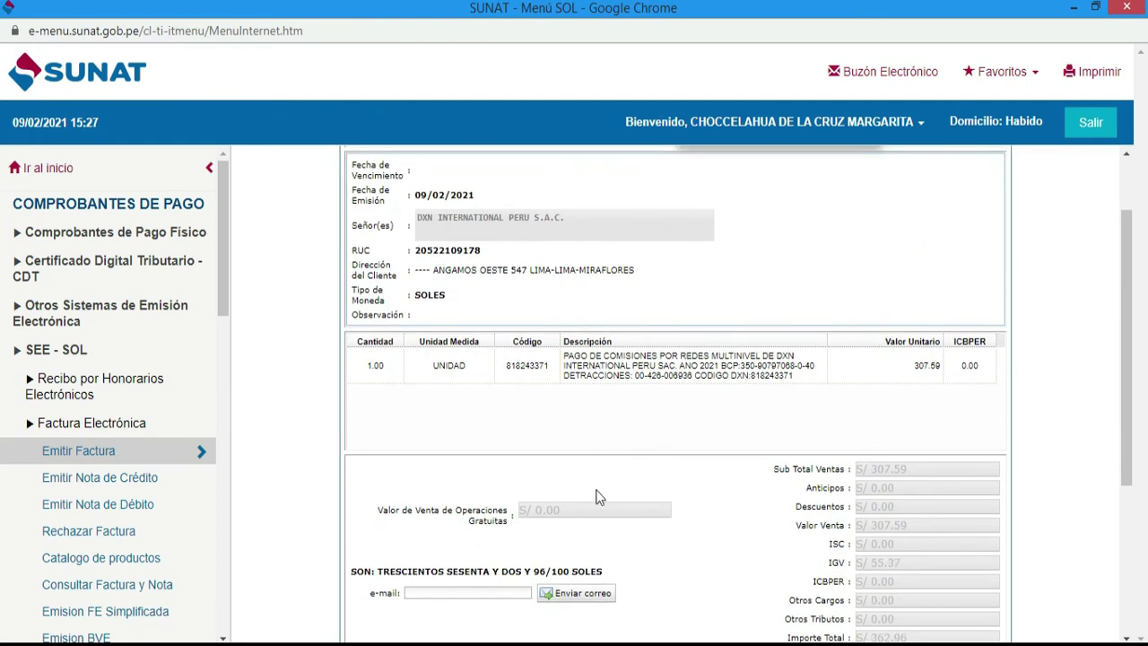
scroll(601, 485, "down", 1)
left_click(439, 505)
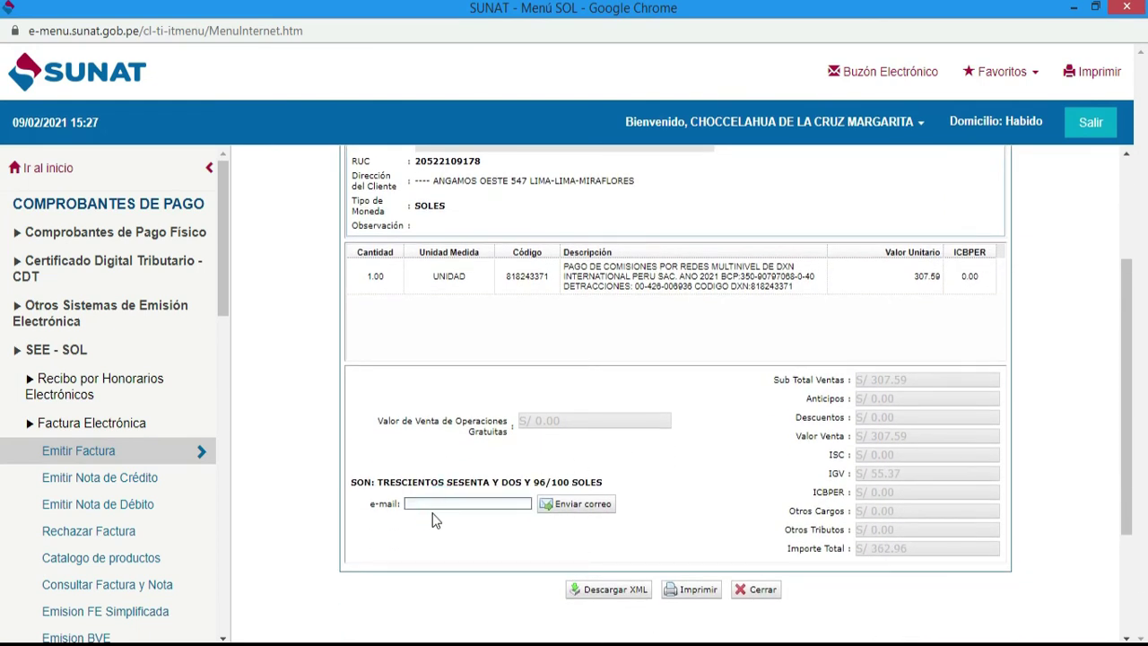
key("alt+Tab")
- Select DXN's invoicing e-mail address on the Correo line of the Word payment notes
scroll(686, 439, "up", 12)
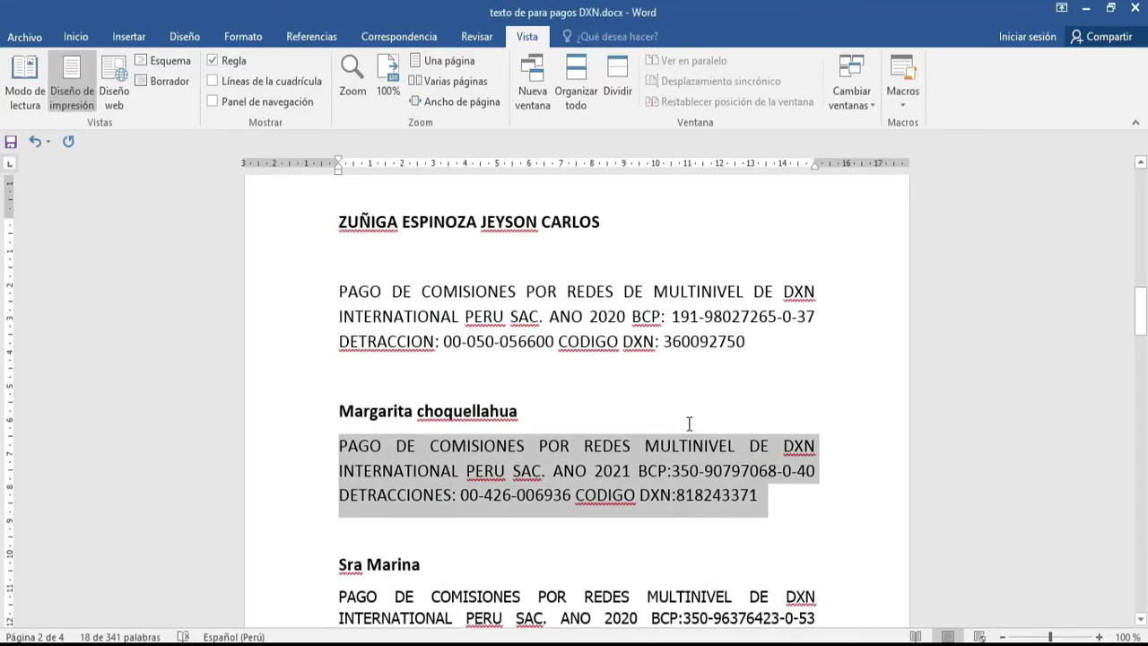
left_click_drag(661, 325, 398, 321)
key("ctrl+c")
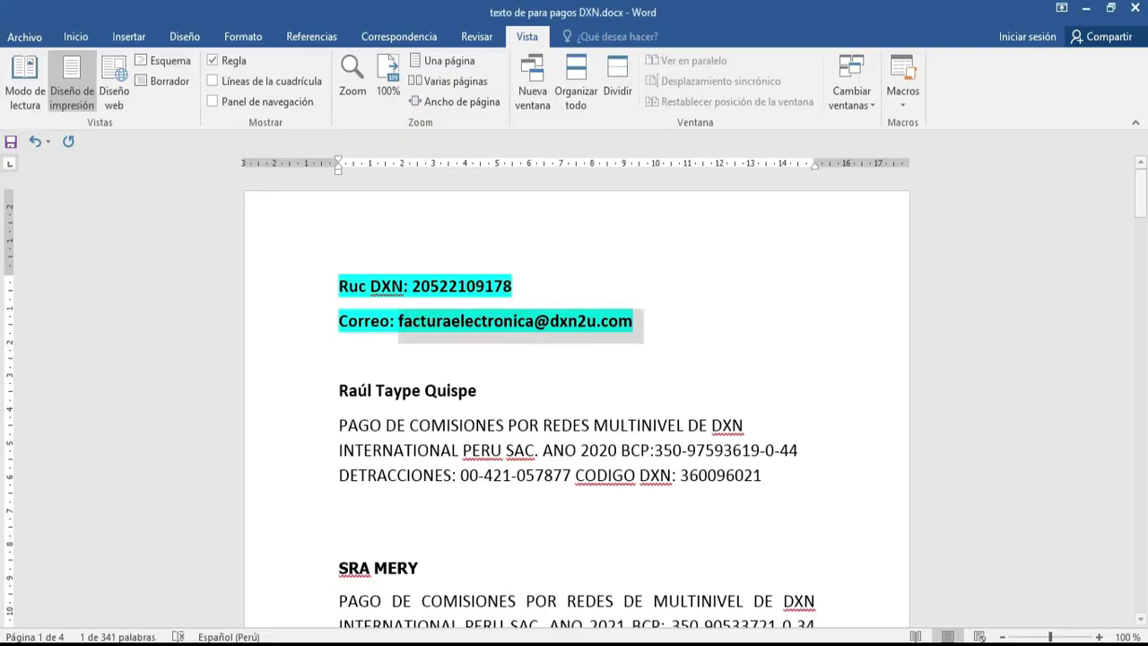
- Back on the issued invoice page, paste DXN's invoicing e-mail address, send E001-17, and acknowledge the confirmation
mouse_move(202, 641)
left_click(278, 604)
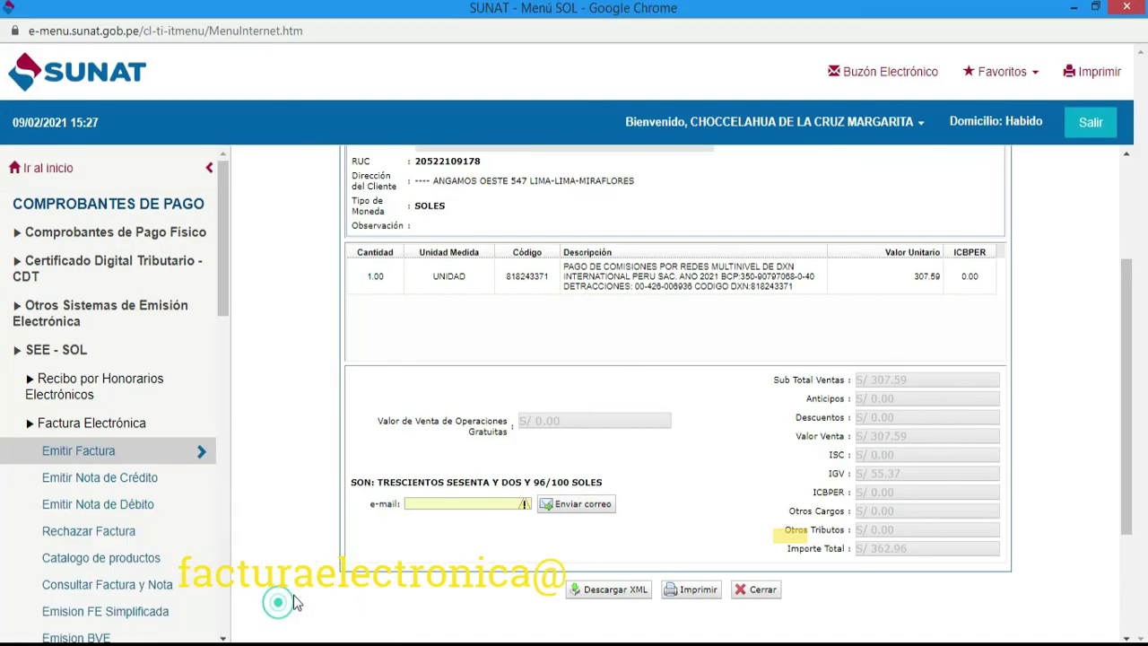
left_click(462, 503)
key("ctrl+v")
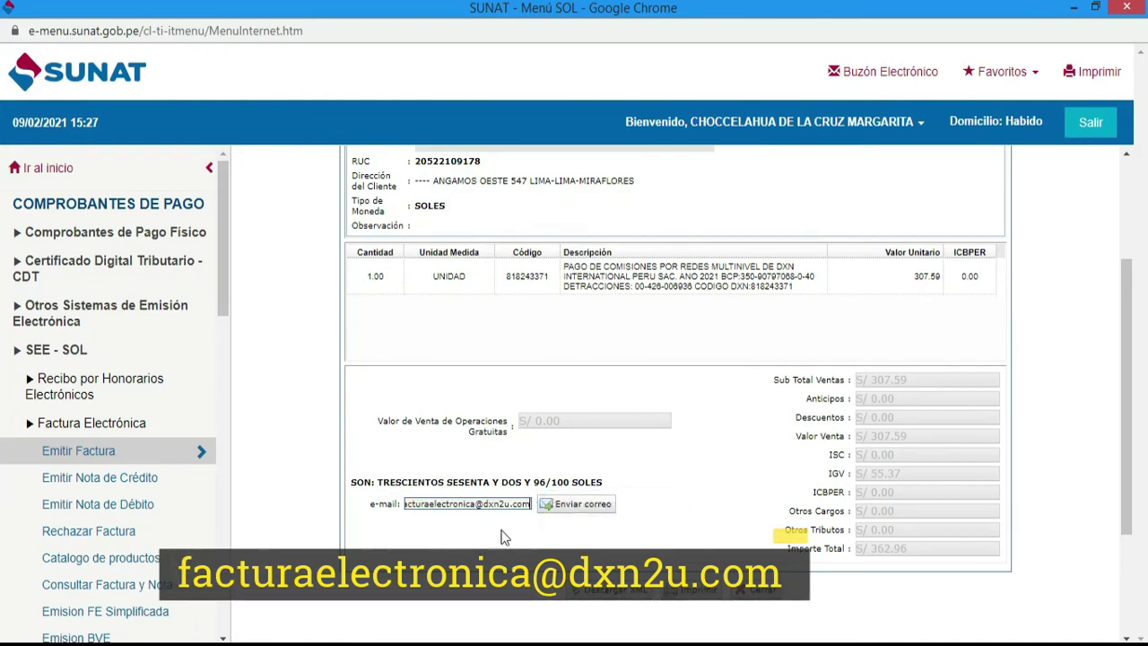
left_click(599, 507)
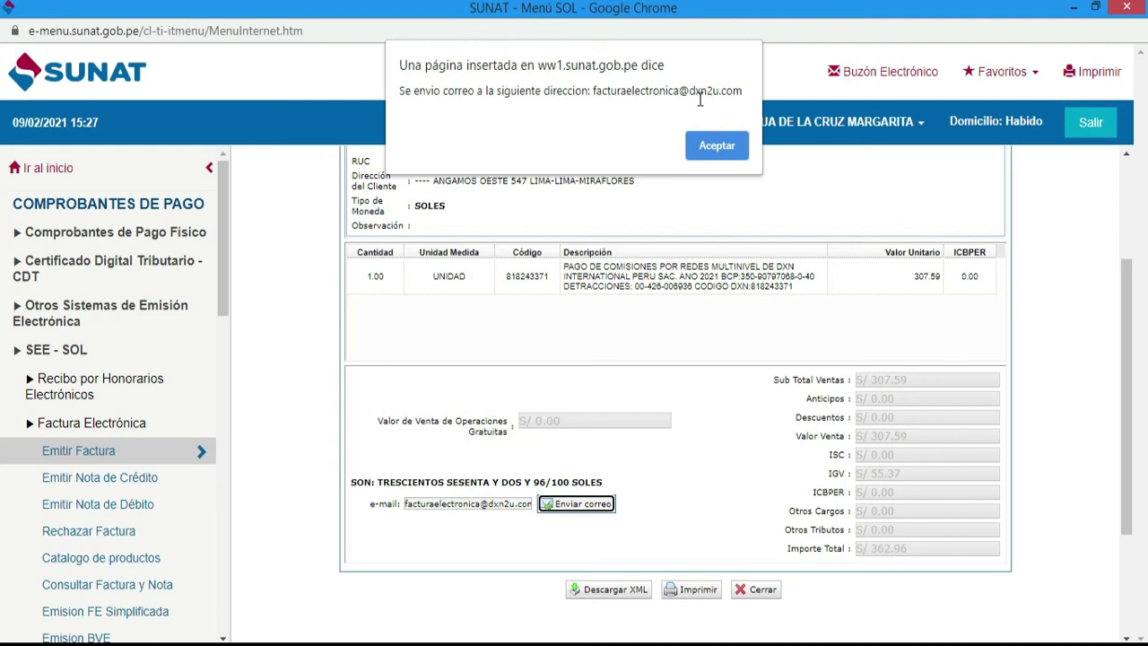
left_click(721, 147)
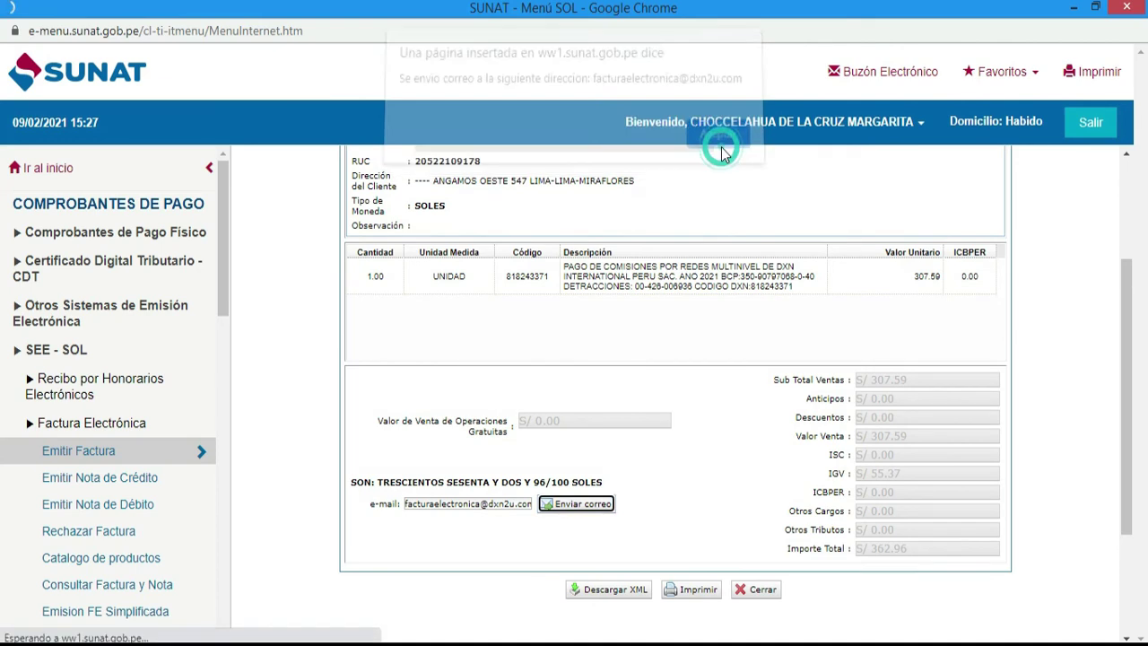
- Open the Factura Electronica - Impresion view of E001-17 maximized and check the S/ 362.96 total
left_click(699, 591)
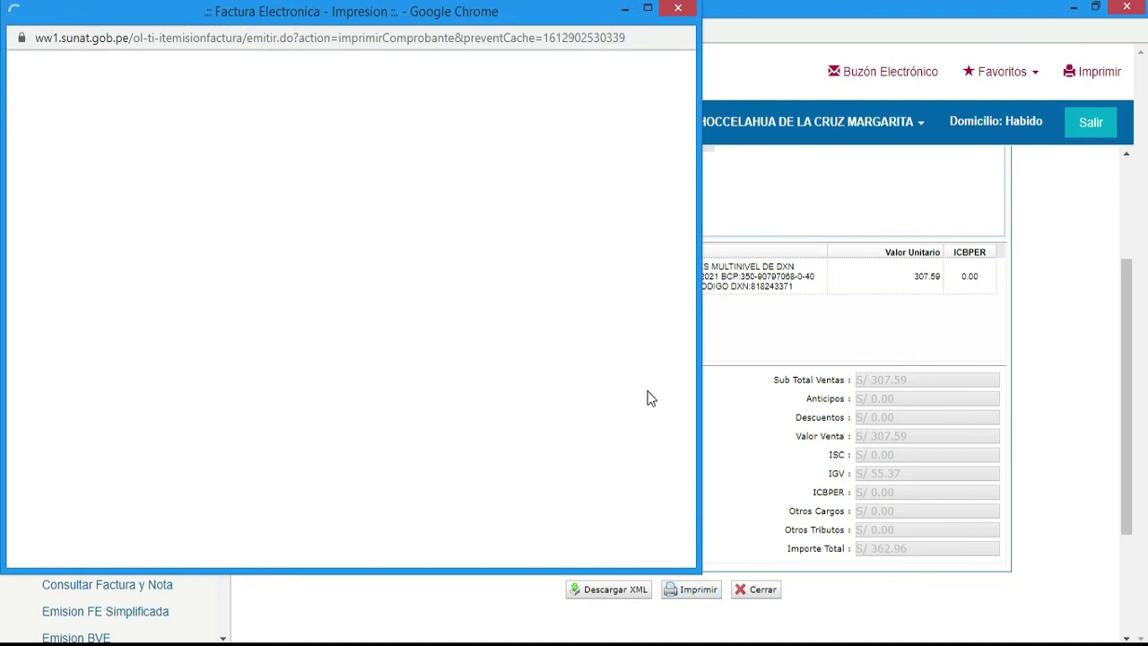
left_click(646, 9)
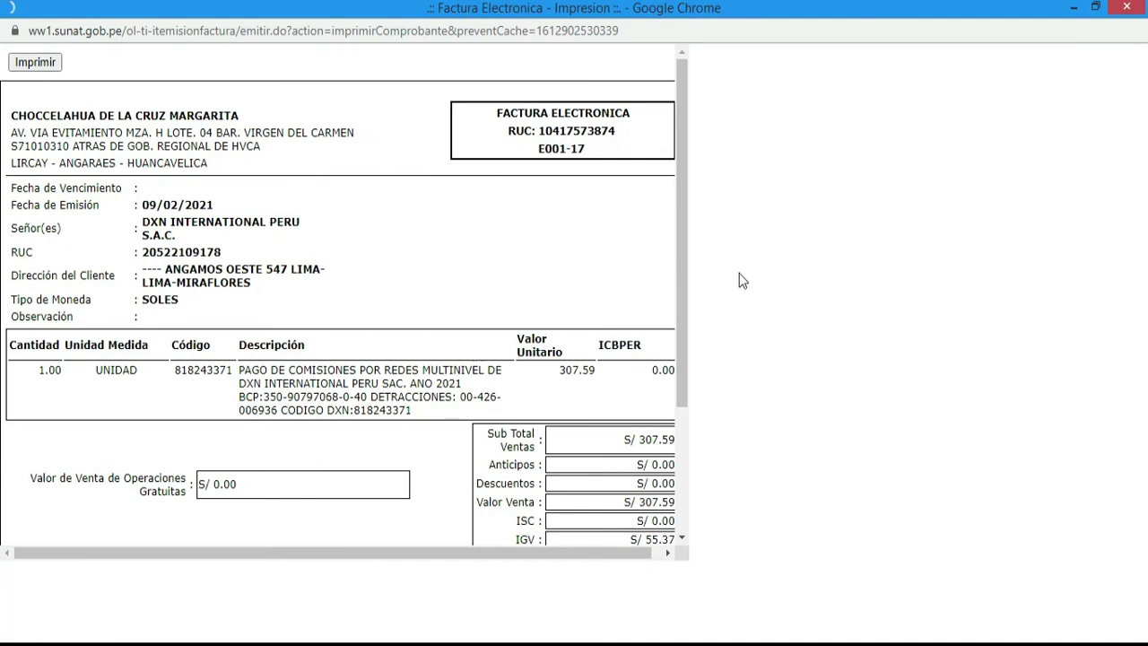
scroll(607, 260, "down", 1)
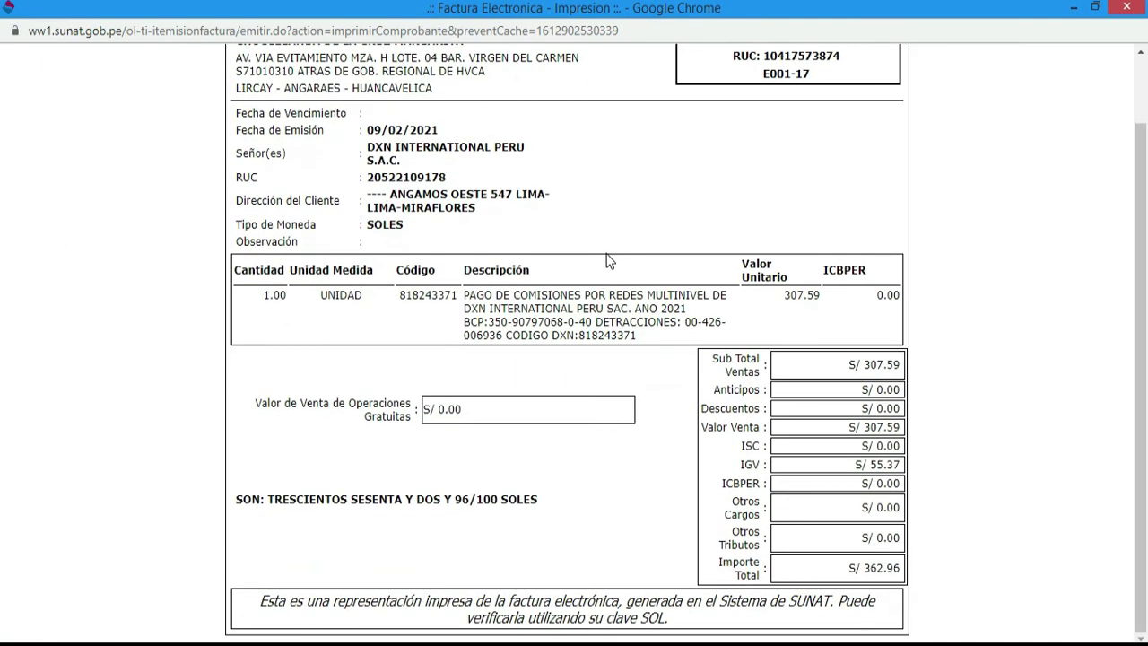
scroll(611, 275, "up", 1)
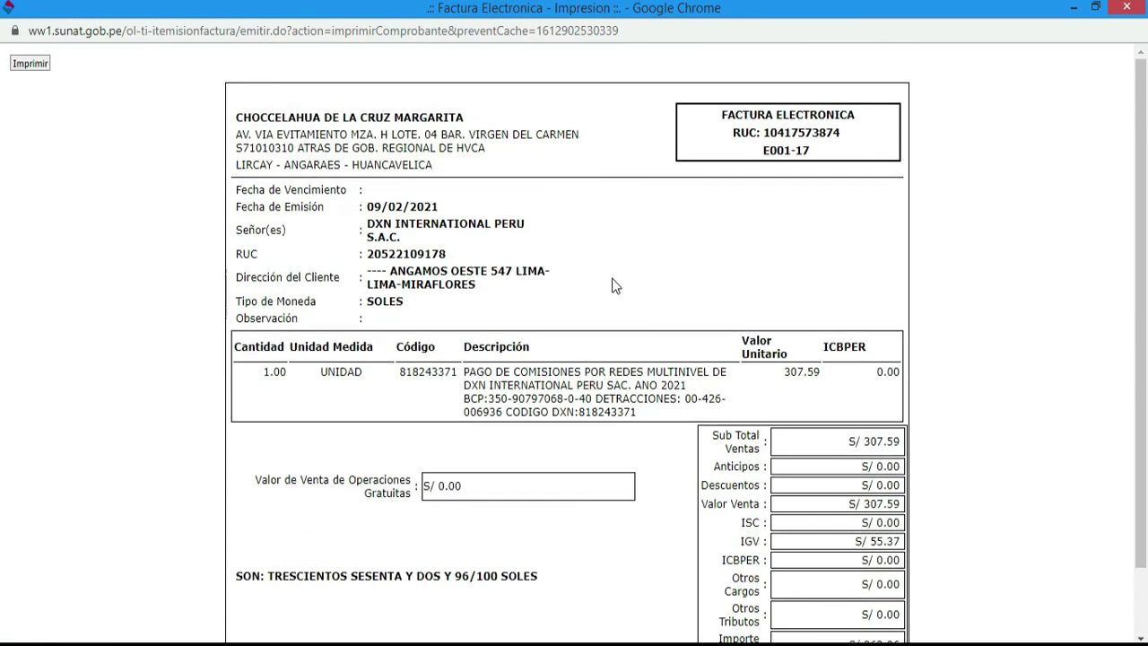